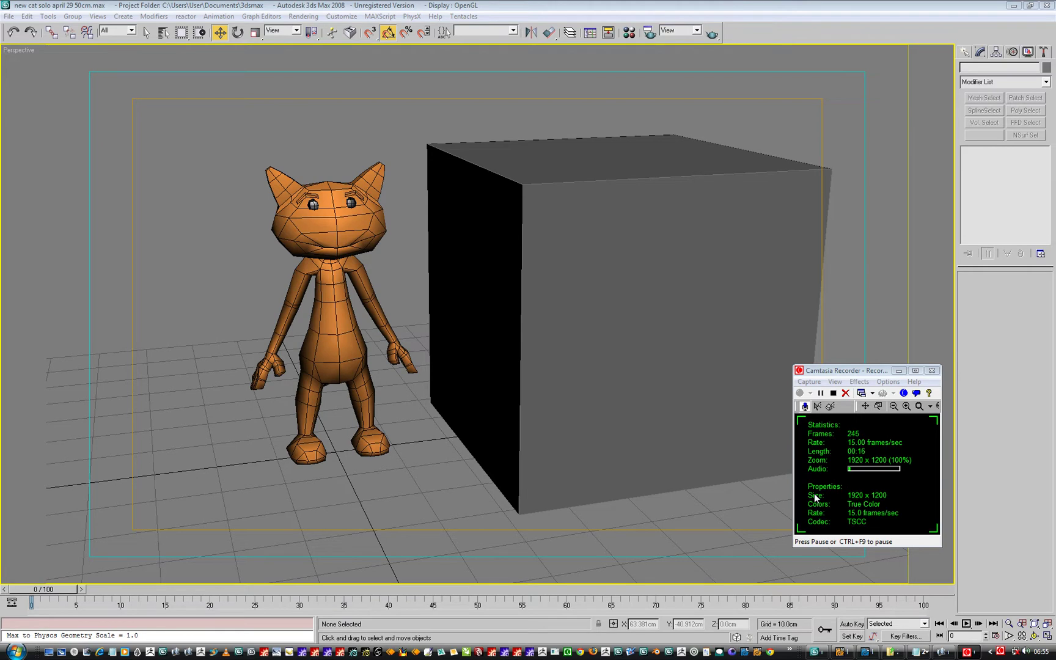
Step: Confirm the 3ds Max units: centimeters for display and a 1.0 centimeter system unit
click(340, 18)
click(340, 17)
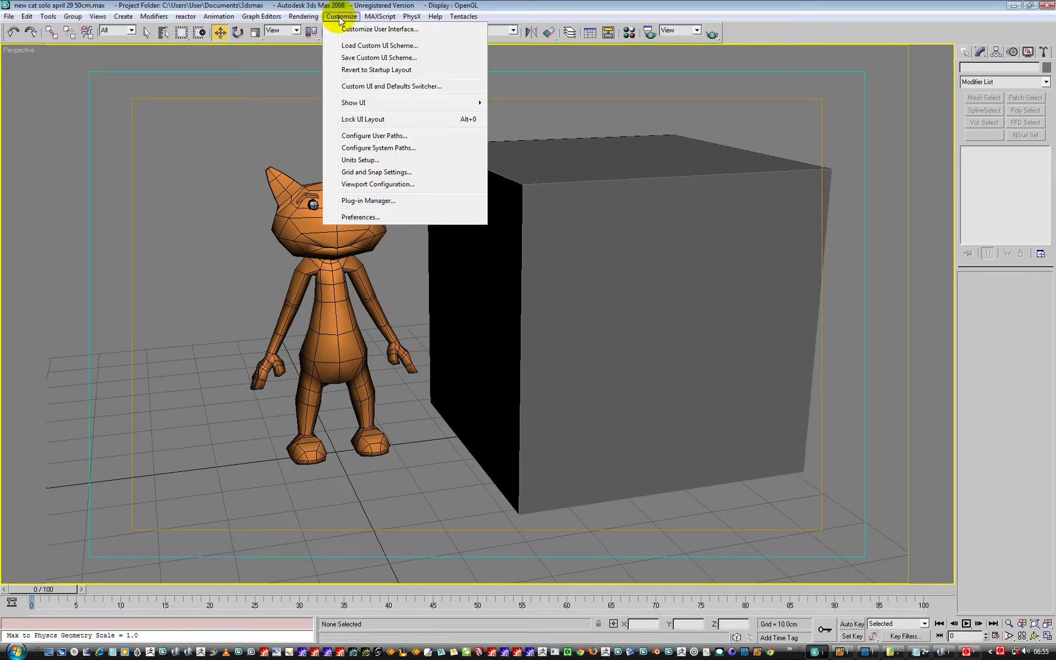
click(366, 160)
drag(542, 217, 679, 260)
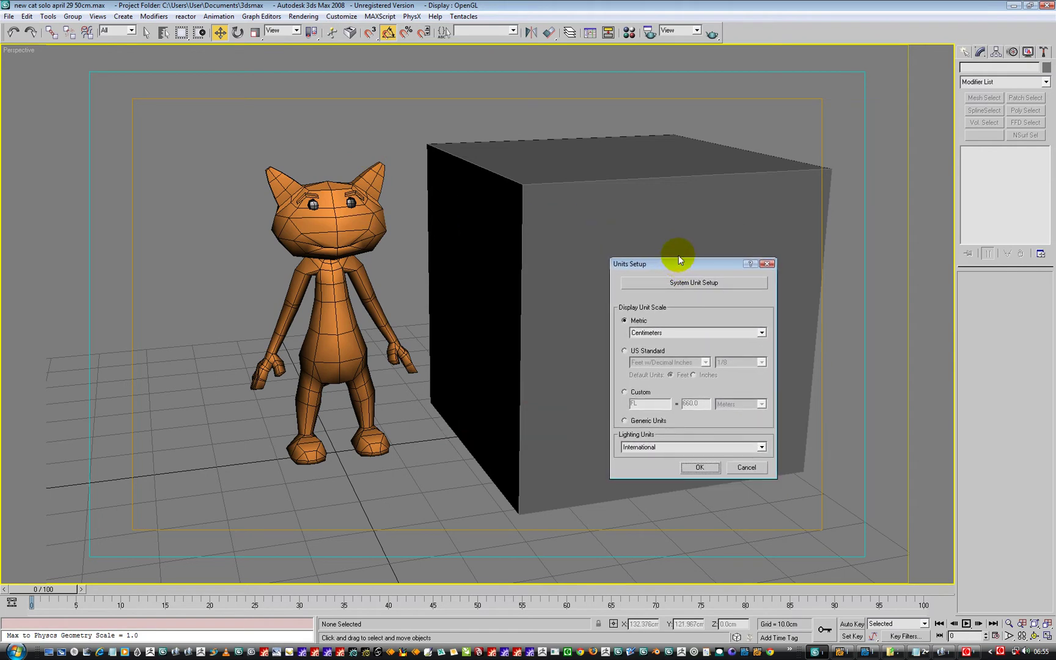
click(646, 333)
click(642, 333)
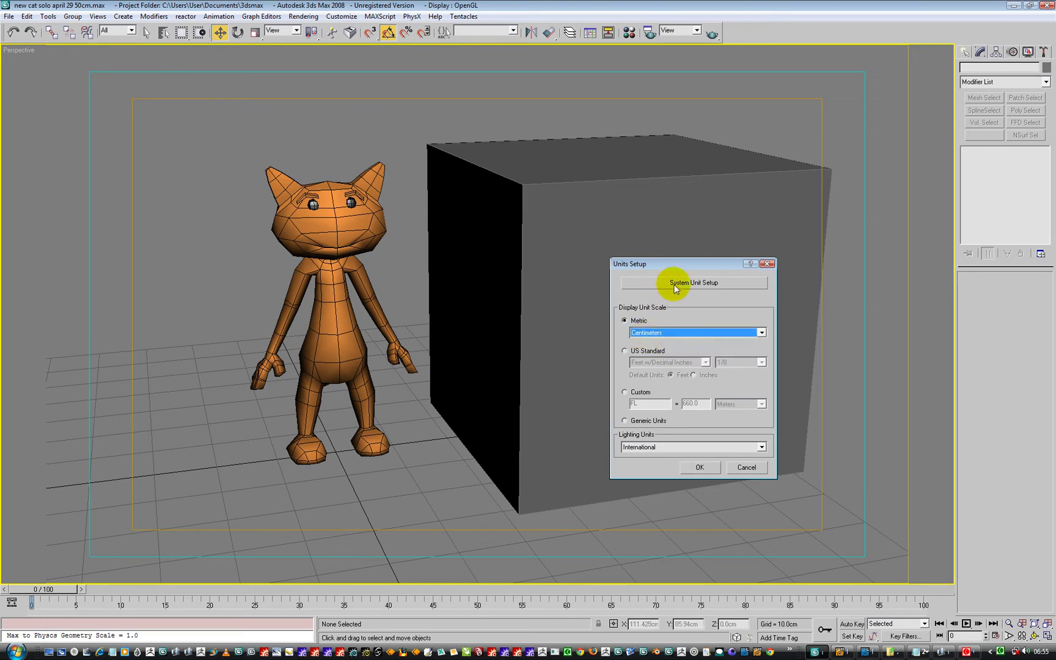
click(695, 281)
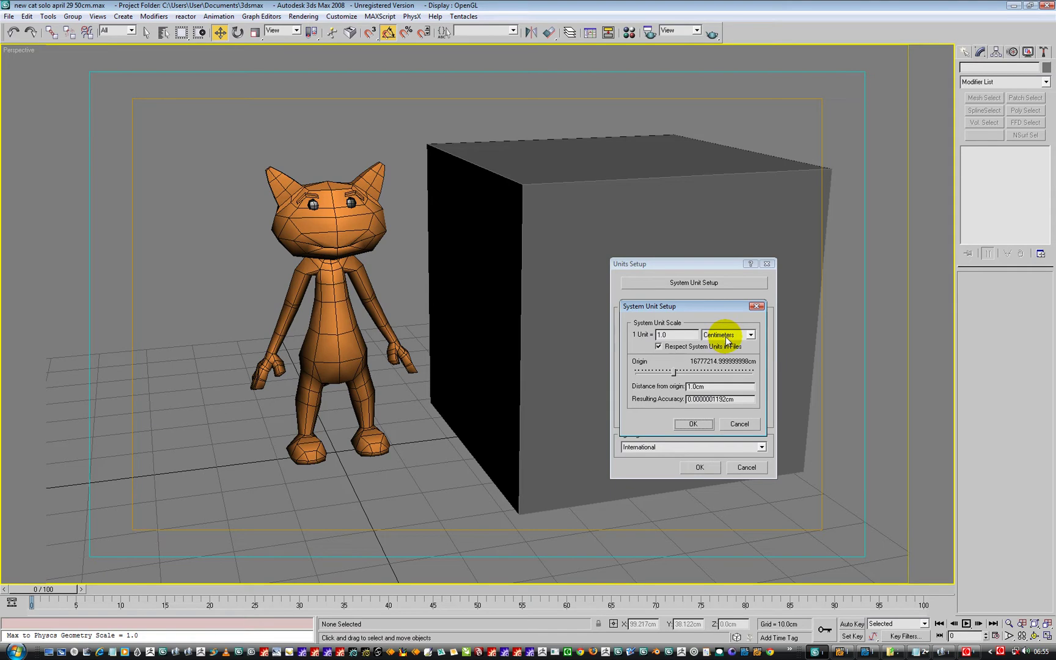
click(695, 422)
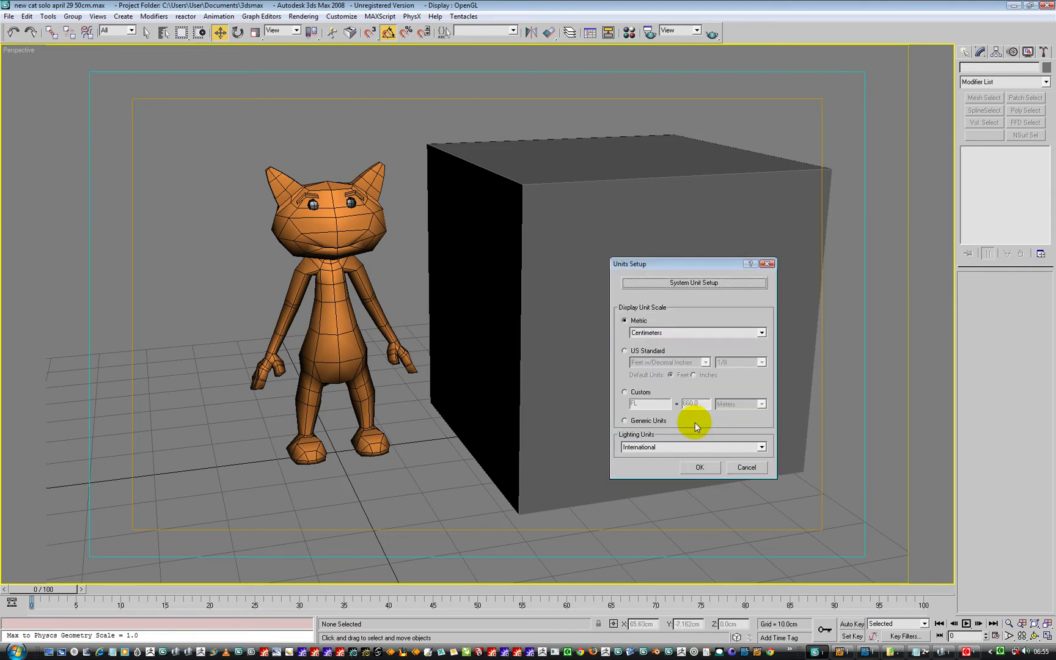
click(699, 471)
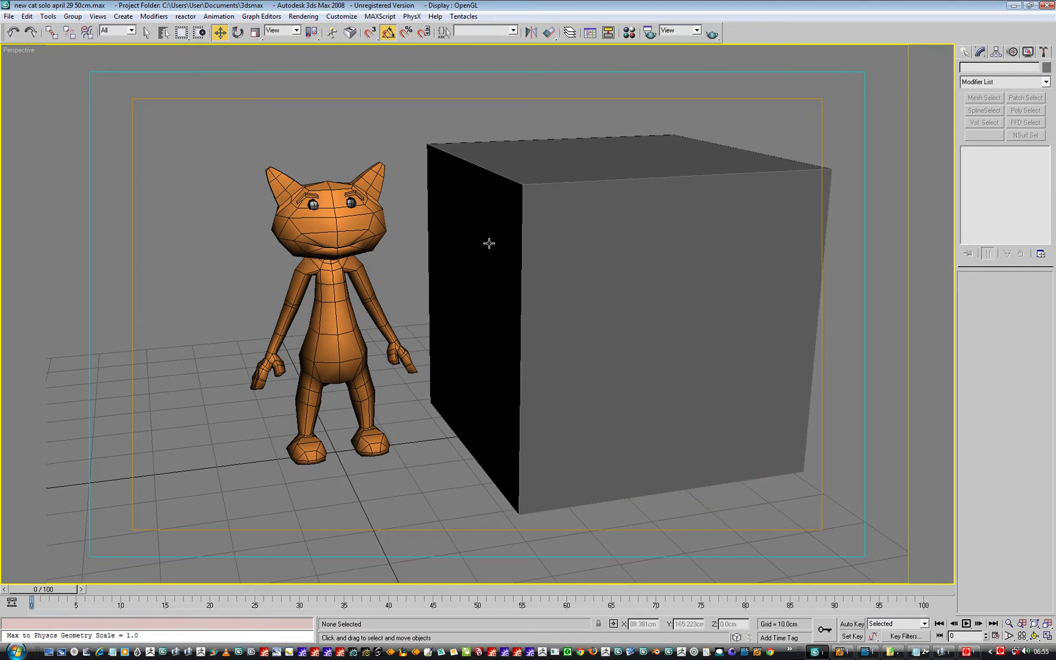
Step: Delete the grey box from the scene
click(559, 206)
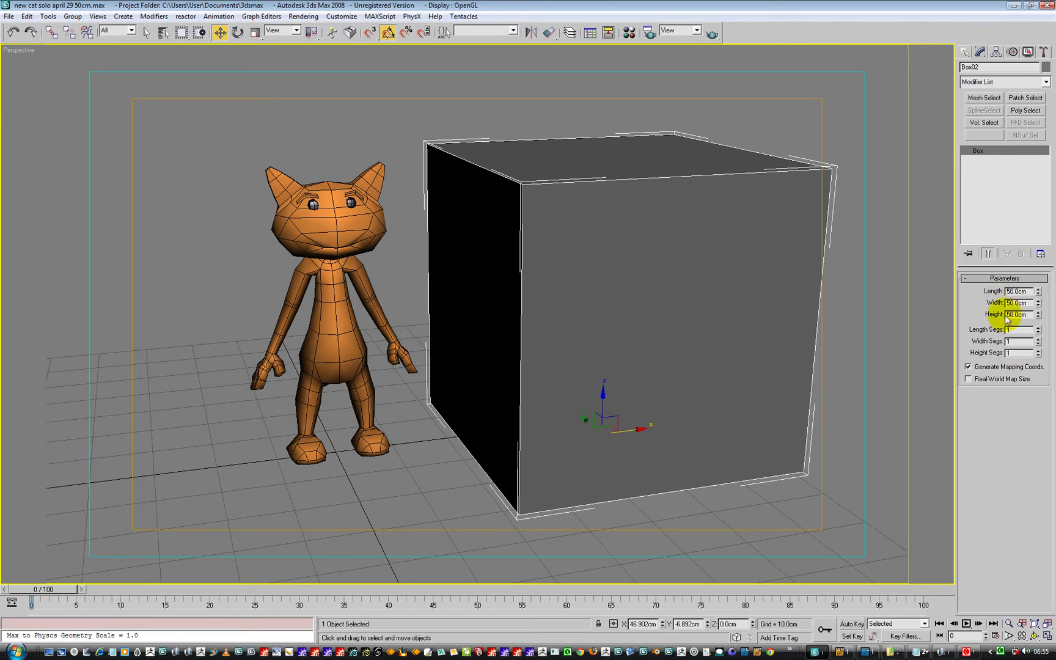
alt+middle_drag(189, 407, 338, 225)
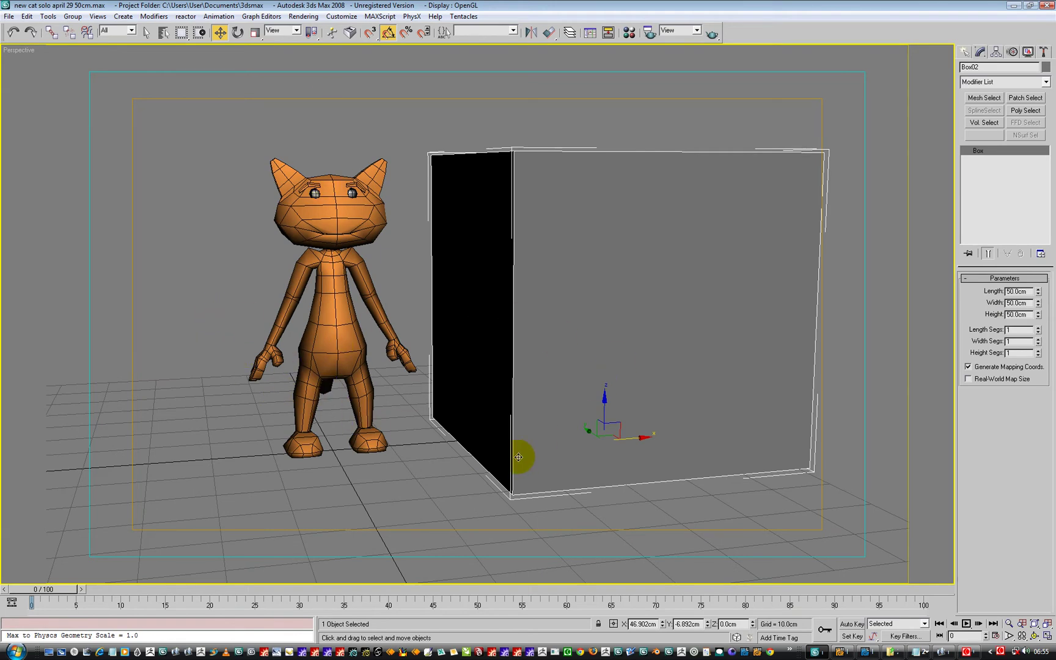
key(Delete)
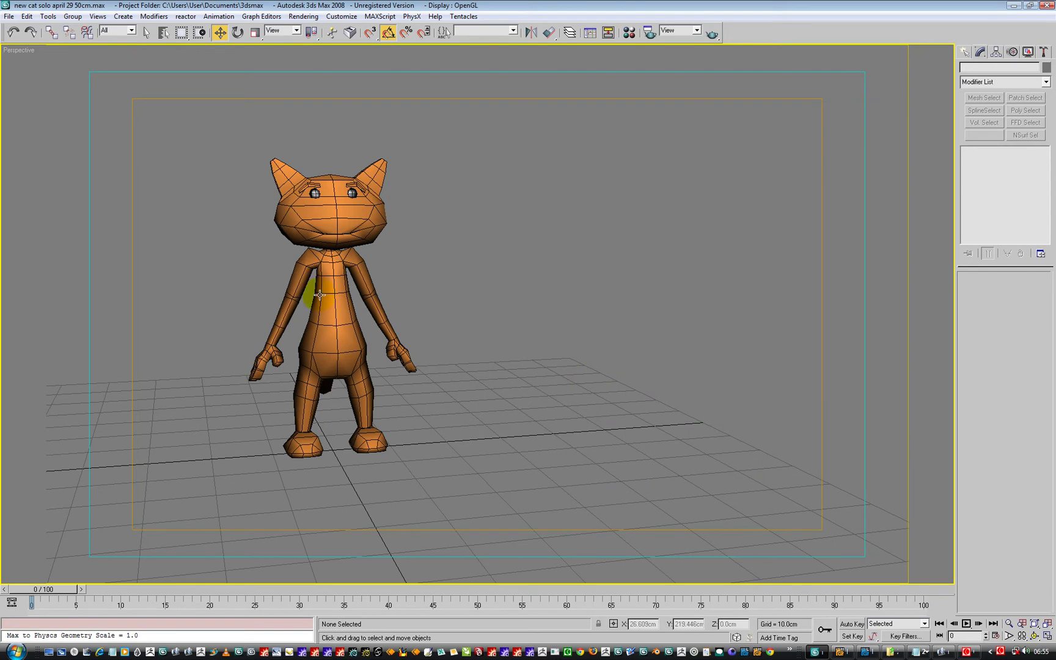
Step: Select the cat, scrub its bend animation to frame 39 and back, and frame it in view
click(330, 224)
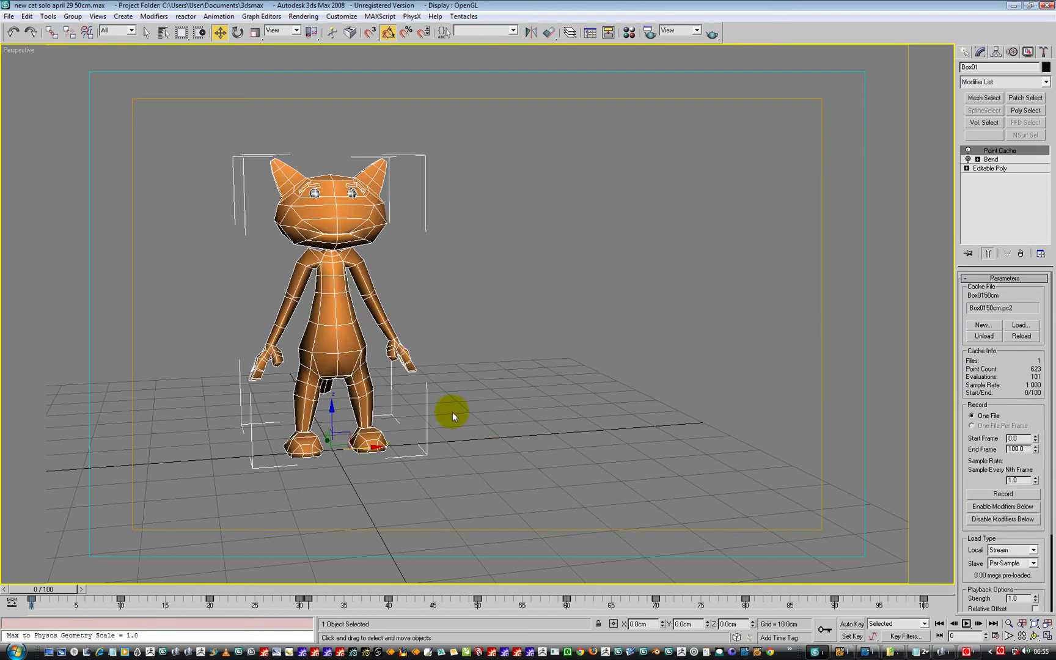
click(149, 123)
drag(149, 123, 561, 516)
drag(41, 590, 11, 601)
key(w)
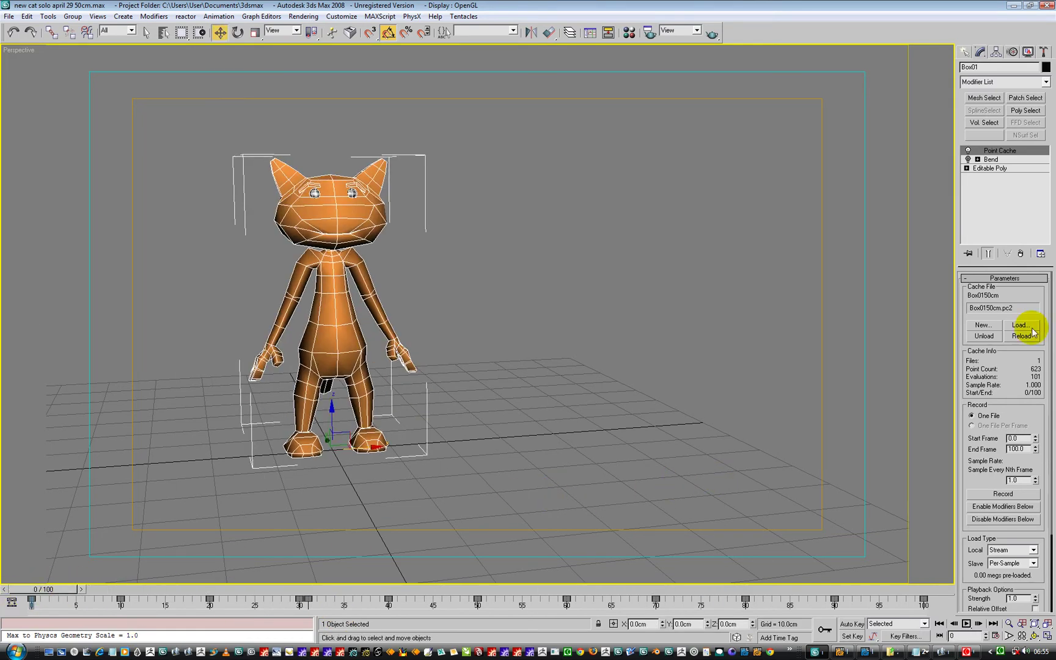
middle_drag(525, 309, 669, 314)
middle_drag(396, 276, 368, 281)
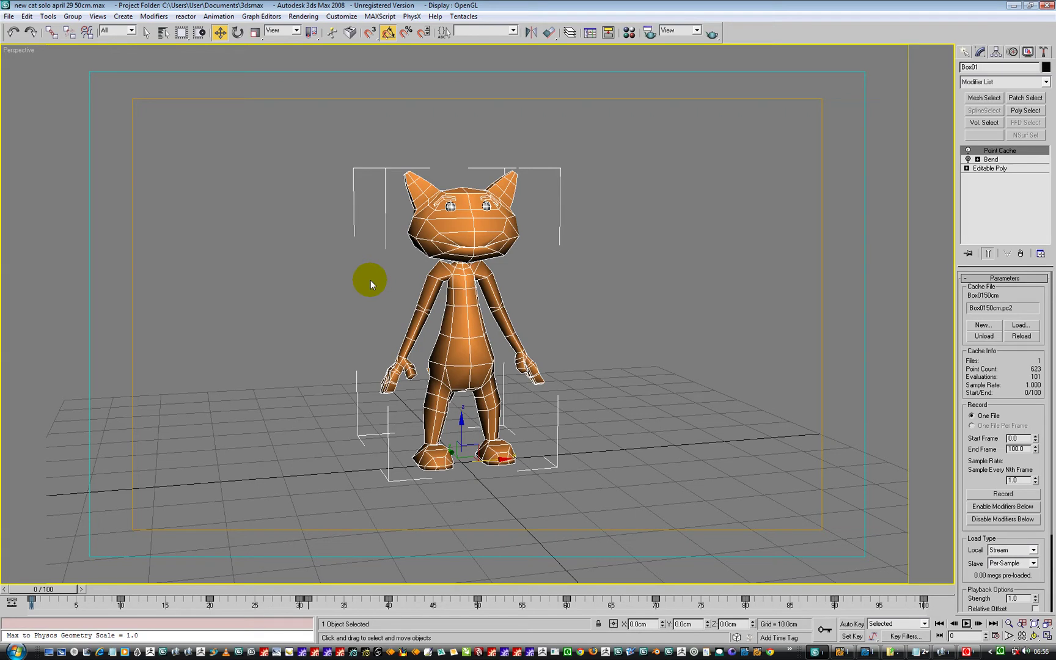
scroll(358, 286, up, 4)
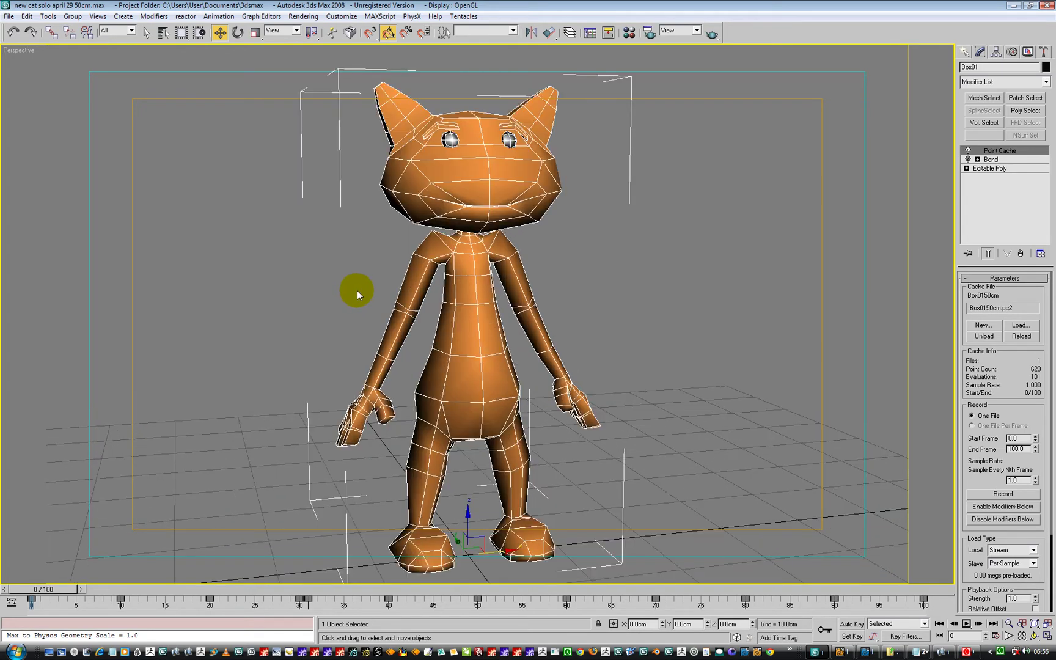
middle_drag(357, 292, 357, 282)
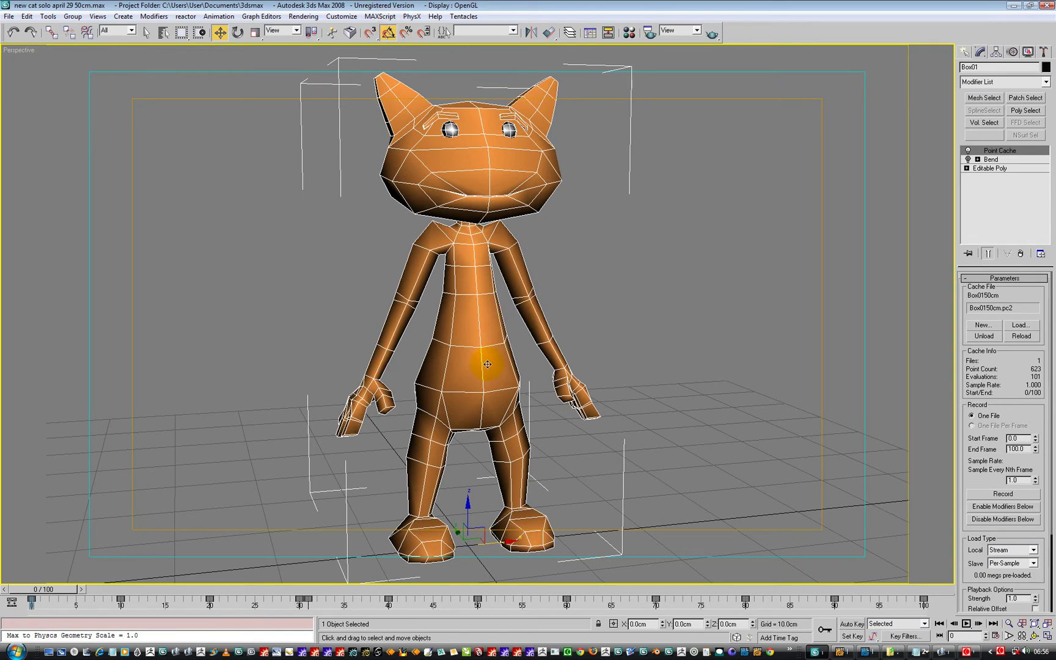
Step: Export the selected cat as Wavefront OBJ file 'cat3' with the default OBJ options
click(9, 17)
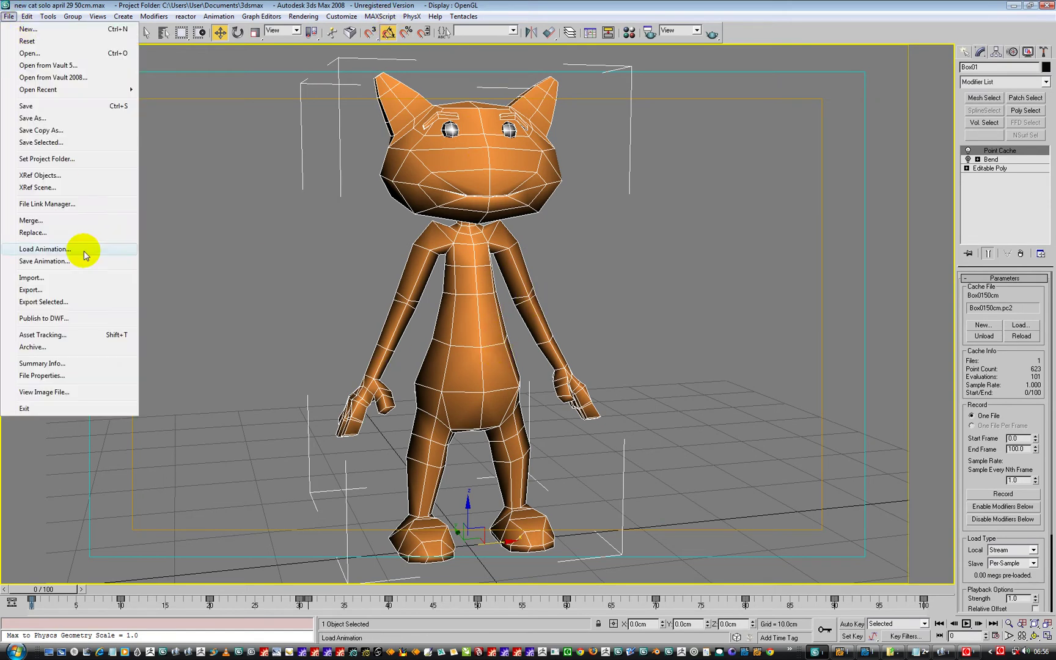
click(92, 302)
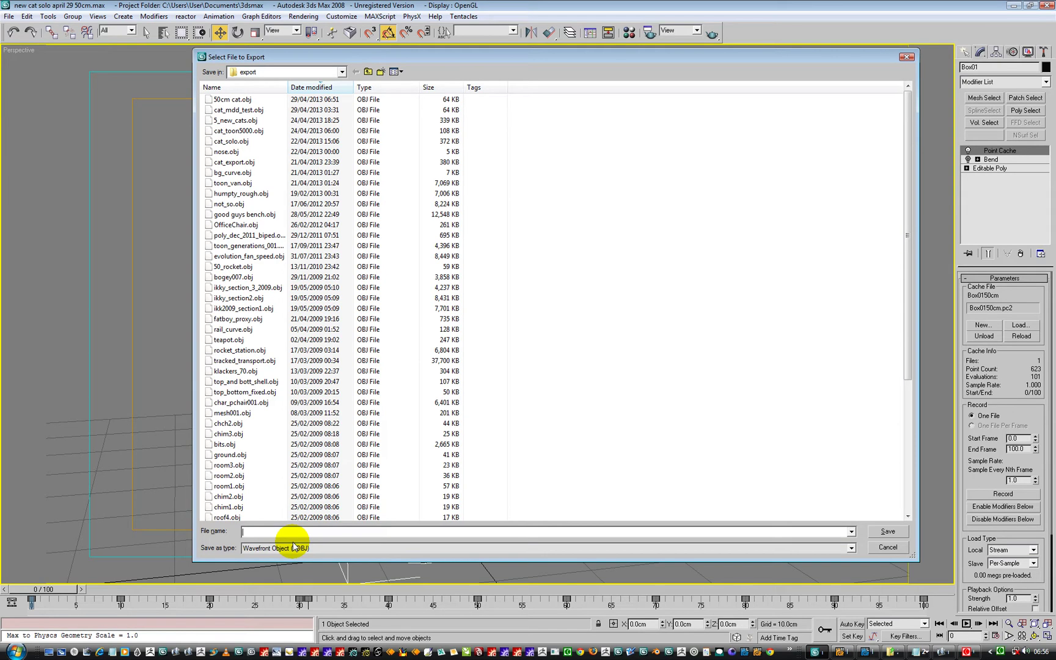
text(cat3)
click(881, 531)
drag(517, 229, 462, 224)
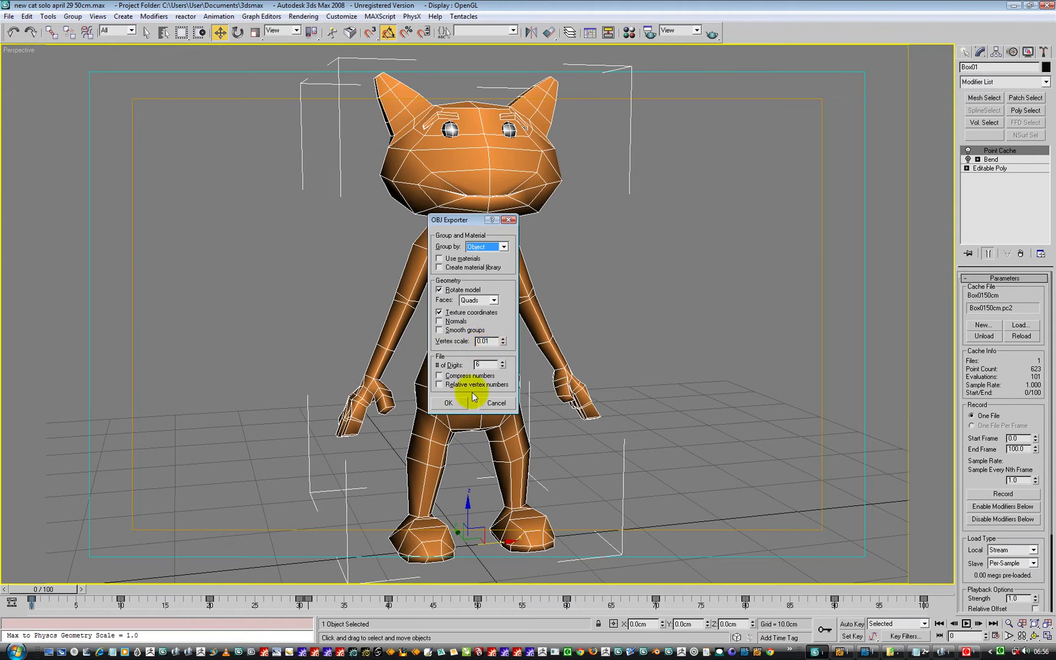
click(453, 404)
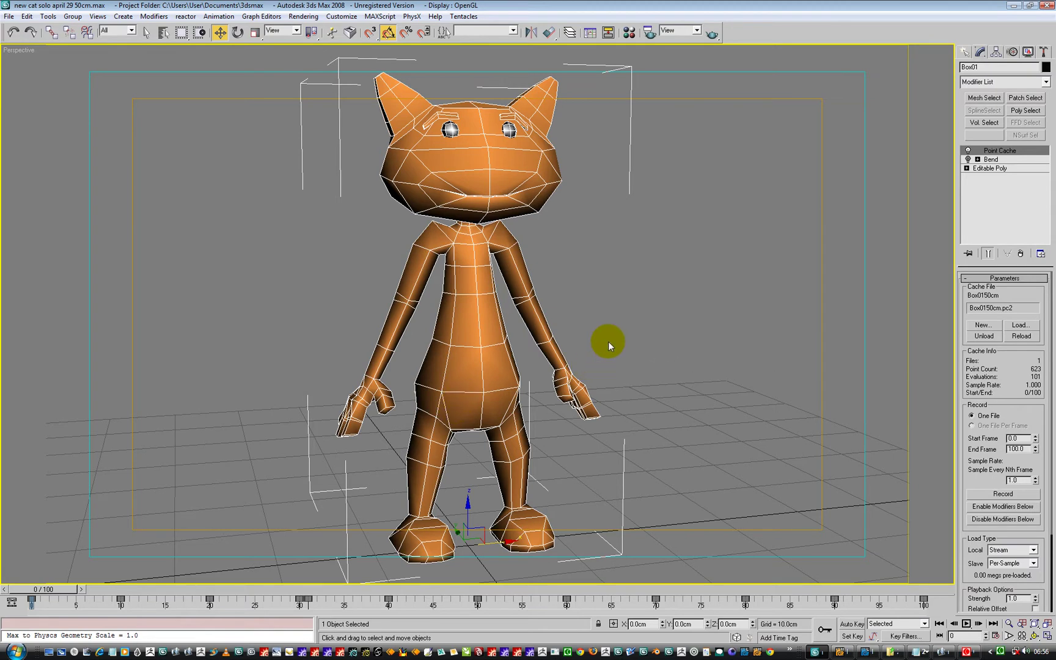
Step: In modo, import cat3.obj with the default OBJ load options
click(944, 649)
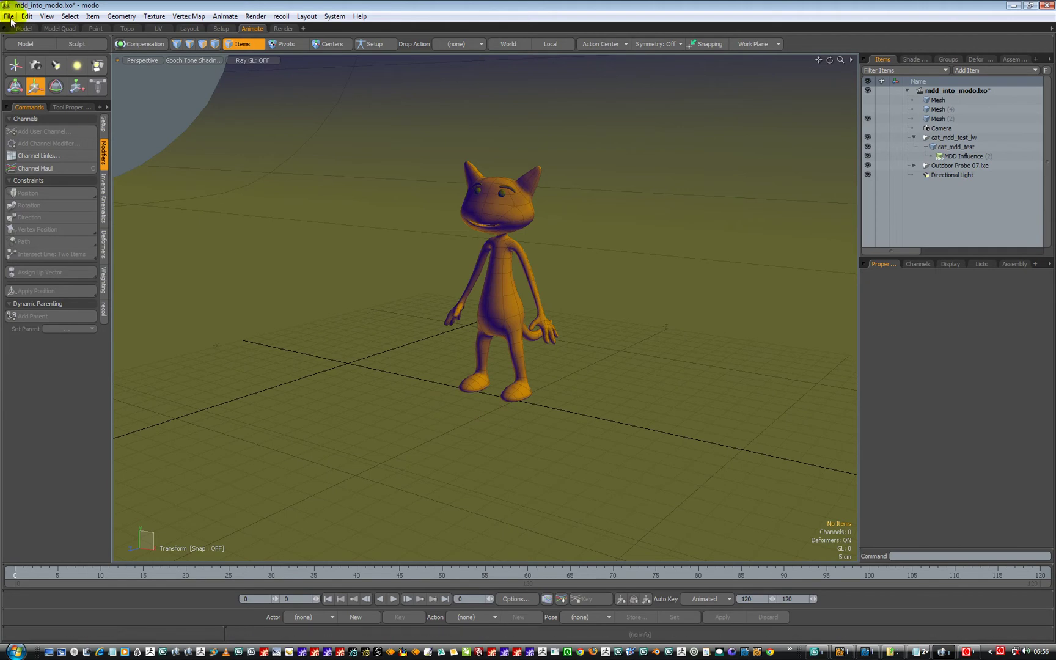
click(9, 17)
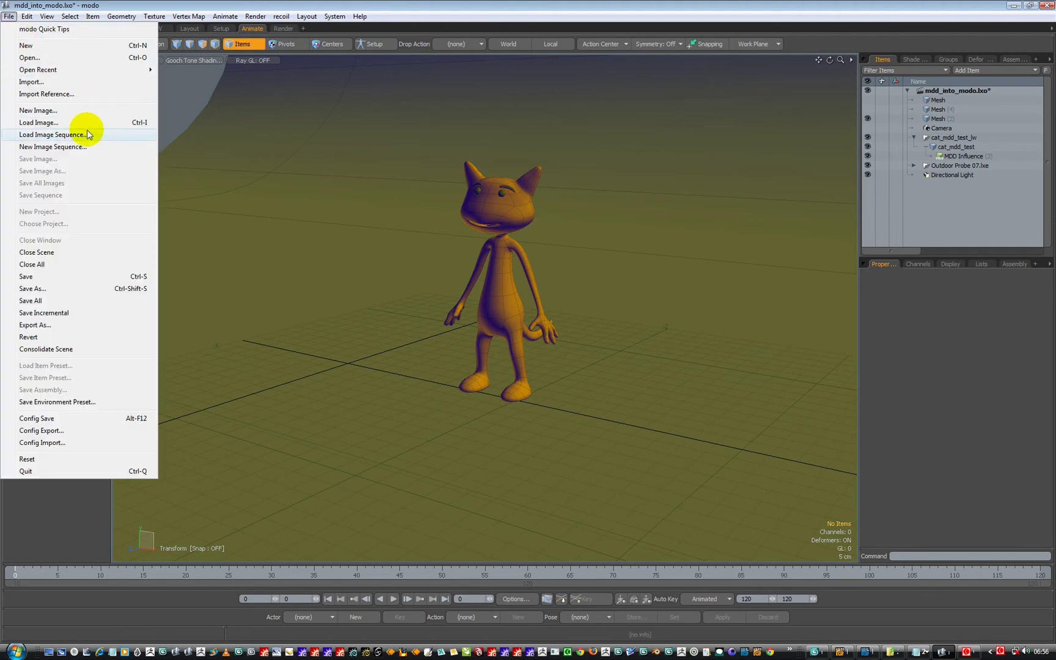
click(32, 82)
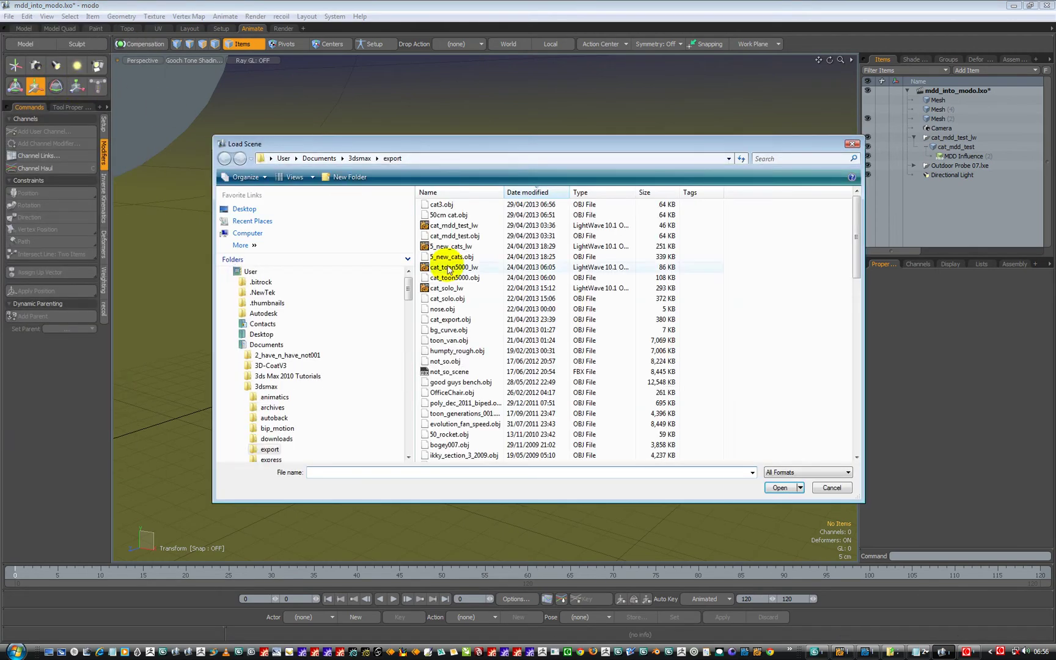
click(442, 208)
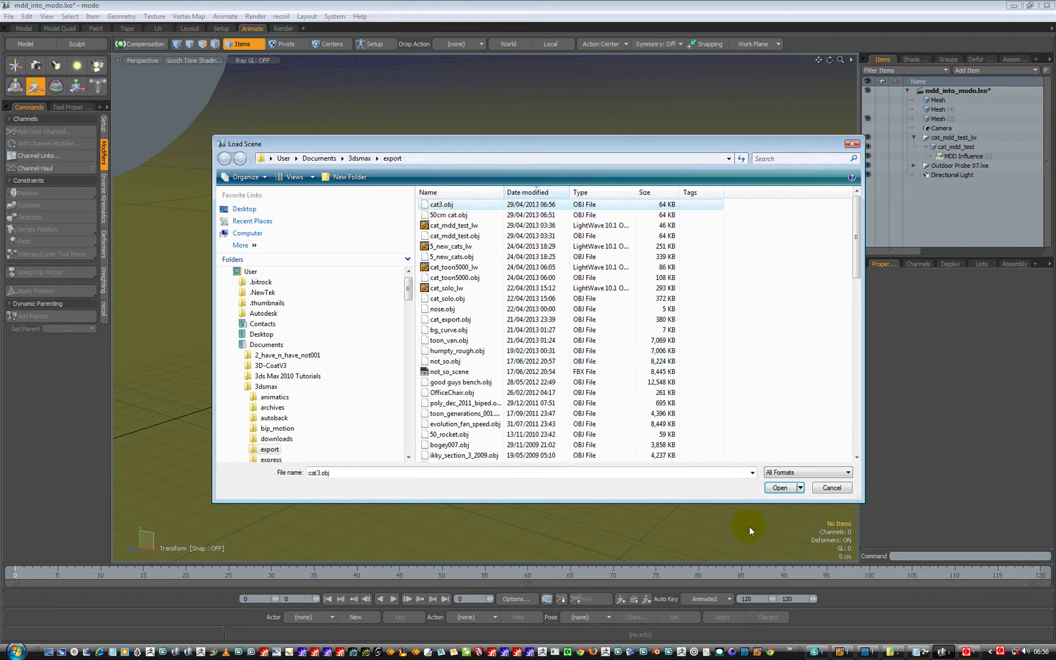
click(780, 487)
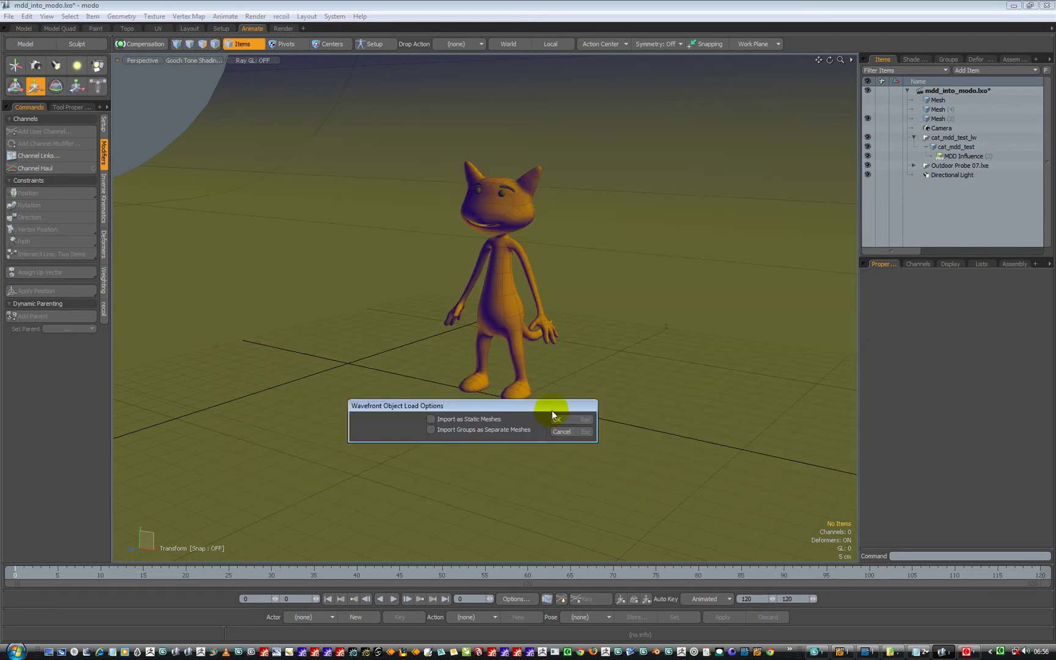
click(577, 414)
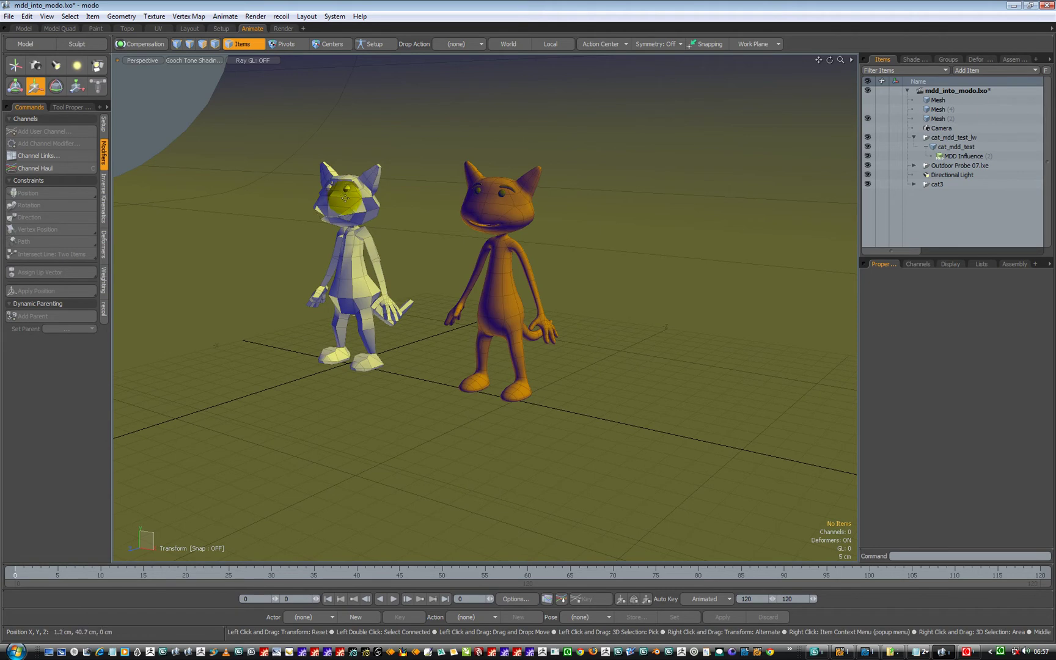
Step: Expand cat3 in the Items list and select its Mesh (3)
click(913, 183)
click(948, 197)
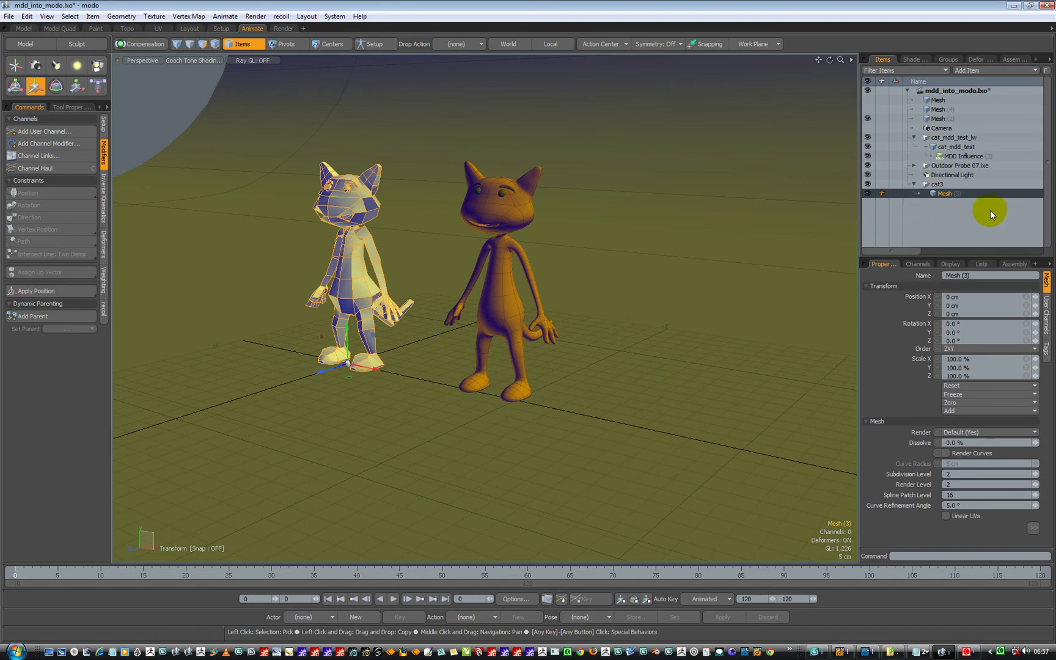
right_click(941, 193)
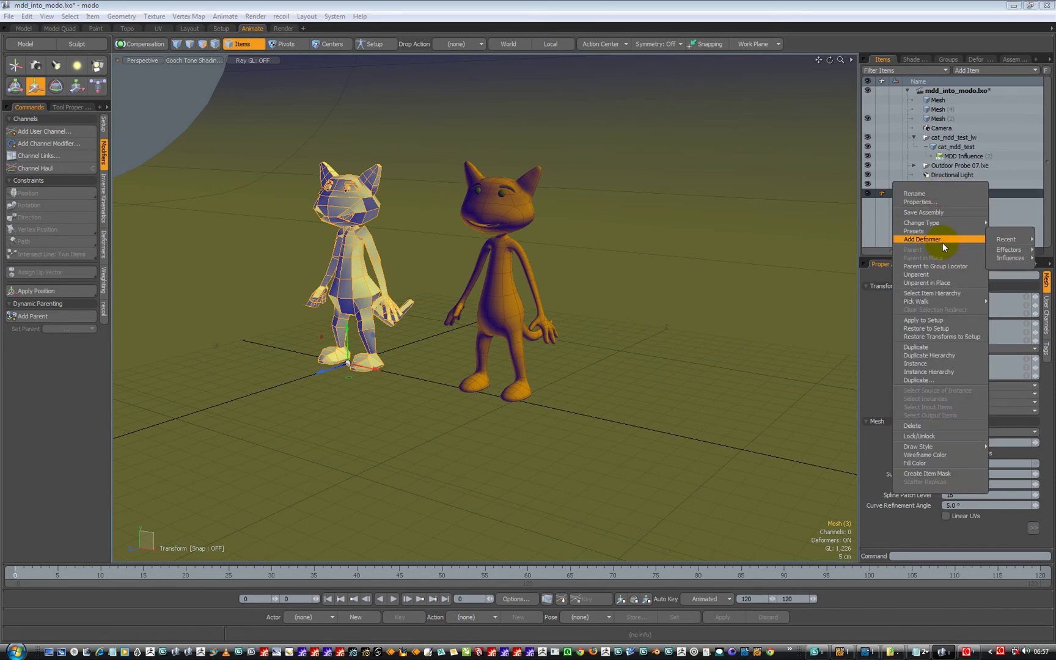
Step: Add an MDD Influence to Mesh (3) loading the 50cm.mdd cache file
mouse_move(1015, 260)
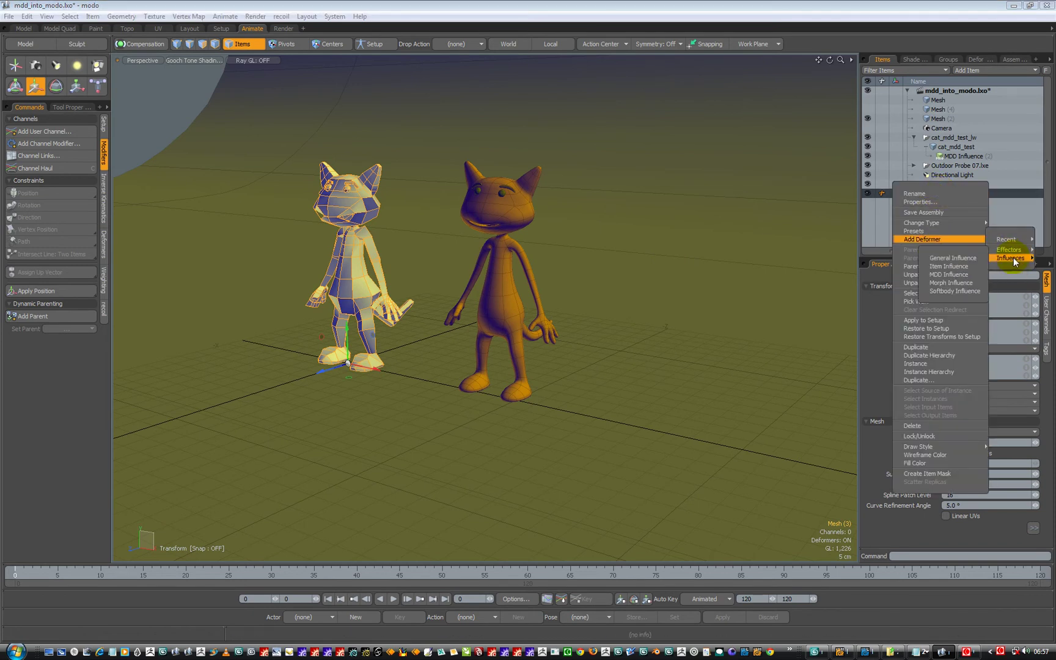
click(951, 276)
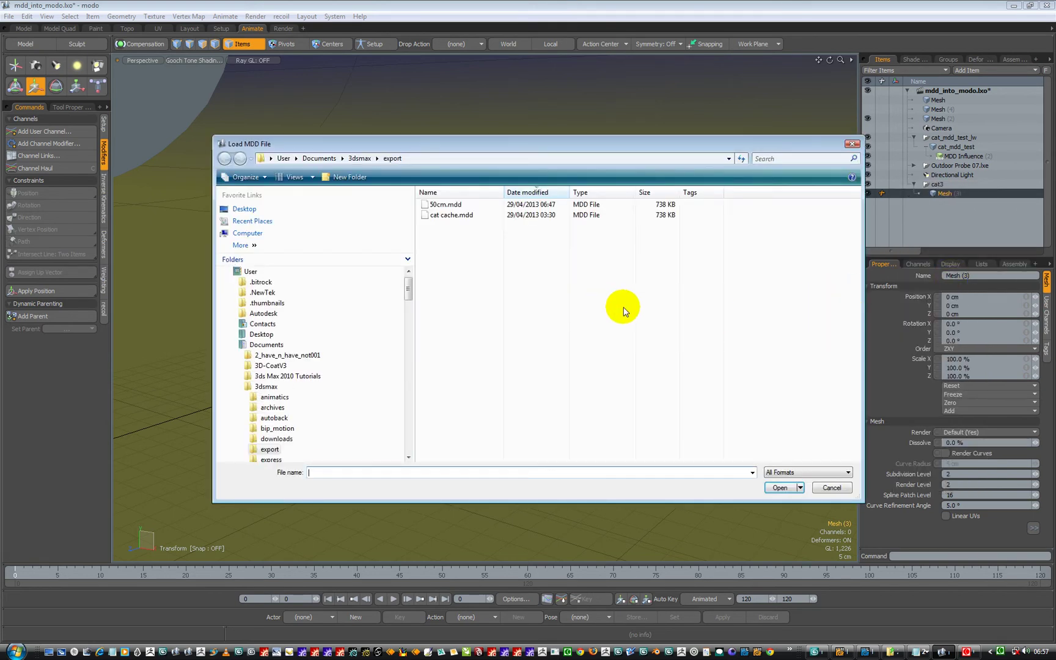
click(449, 207)
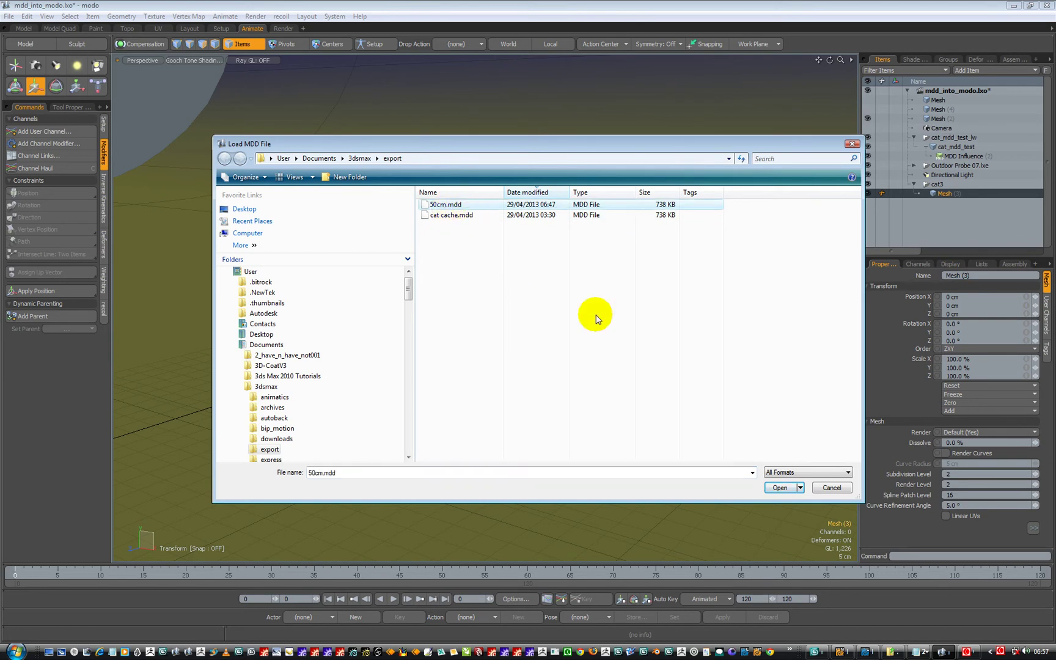
click(779, 488)
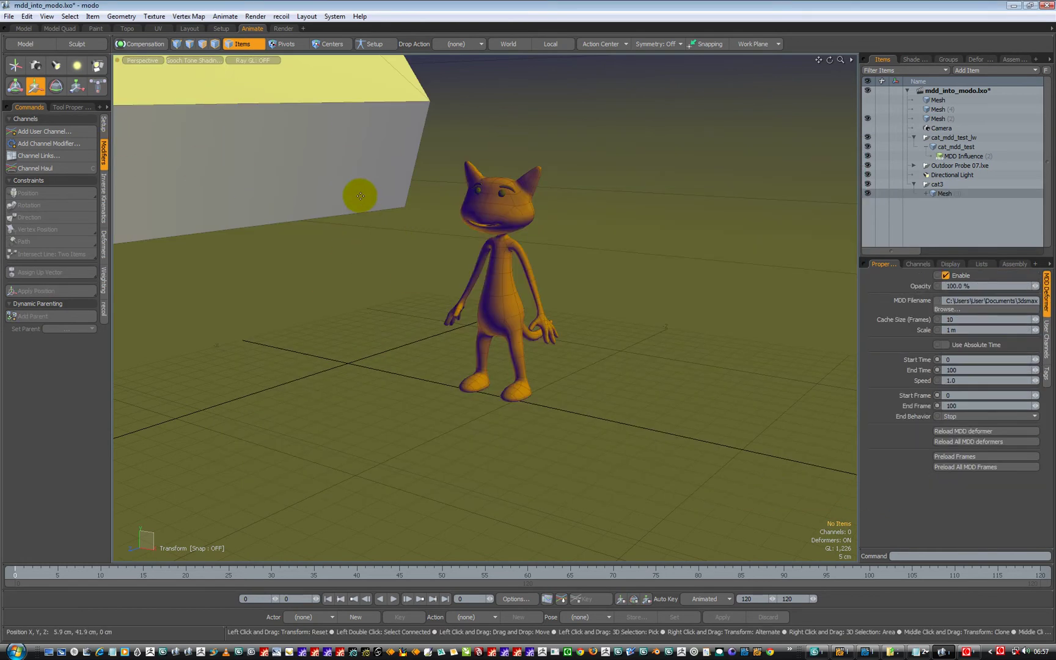
Step: Change the MDD Influence scale from 1 m to 1 cm
click(926, 195)
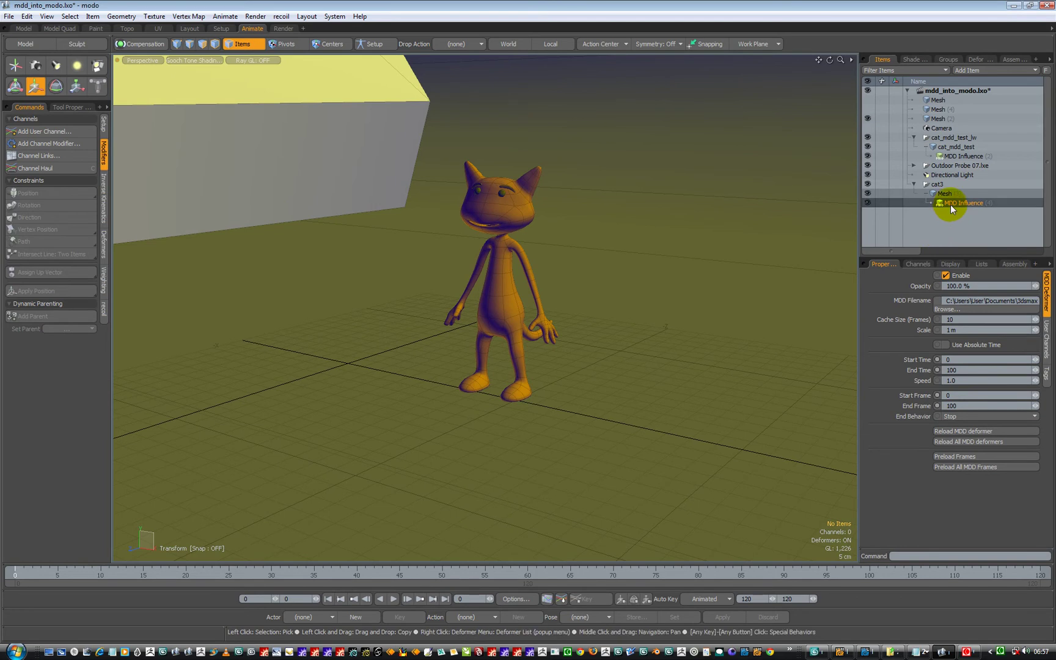
click(935, 328)
text(1)
key(Return)
text(cm)
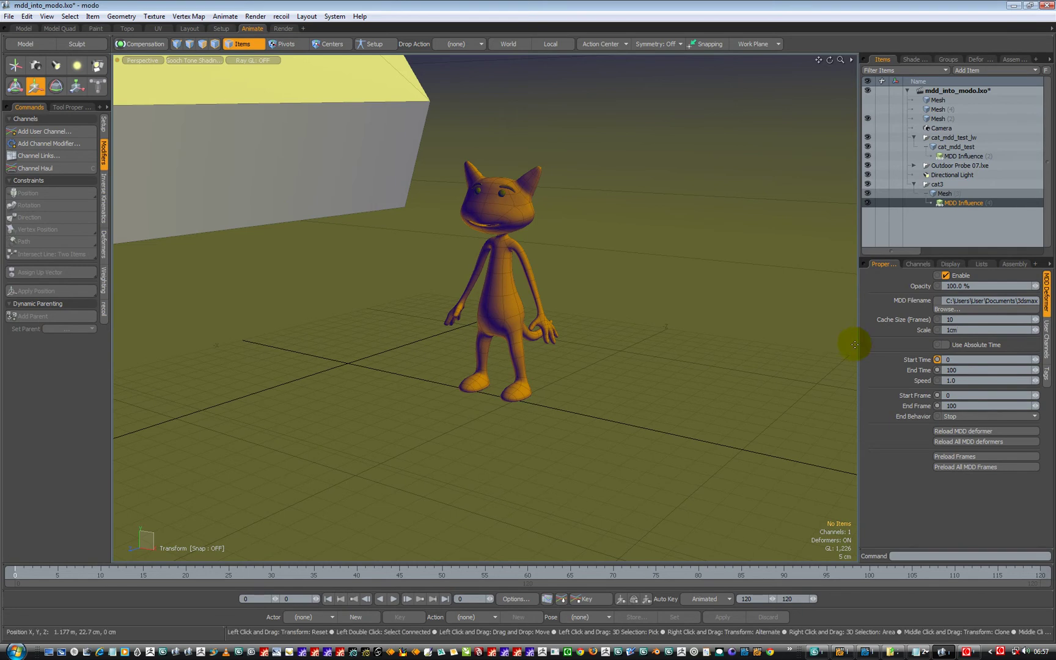
key(Return)
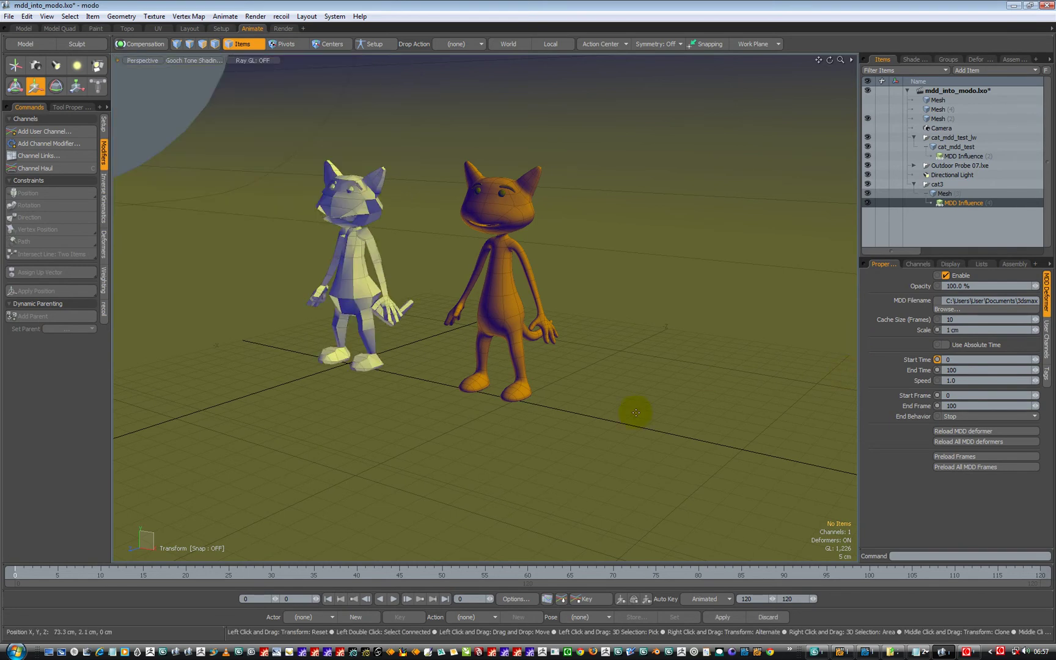
Step: Scrub the timeline to around frame 41 to watch the white cat bend
drag(125, 581, 244, 608)
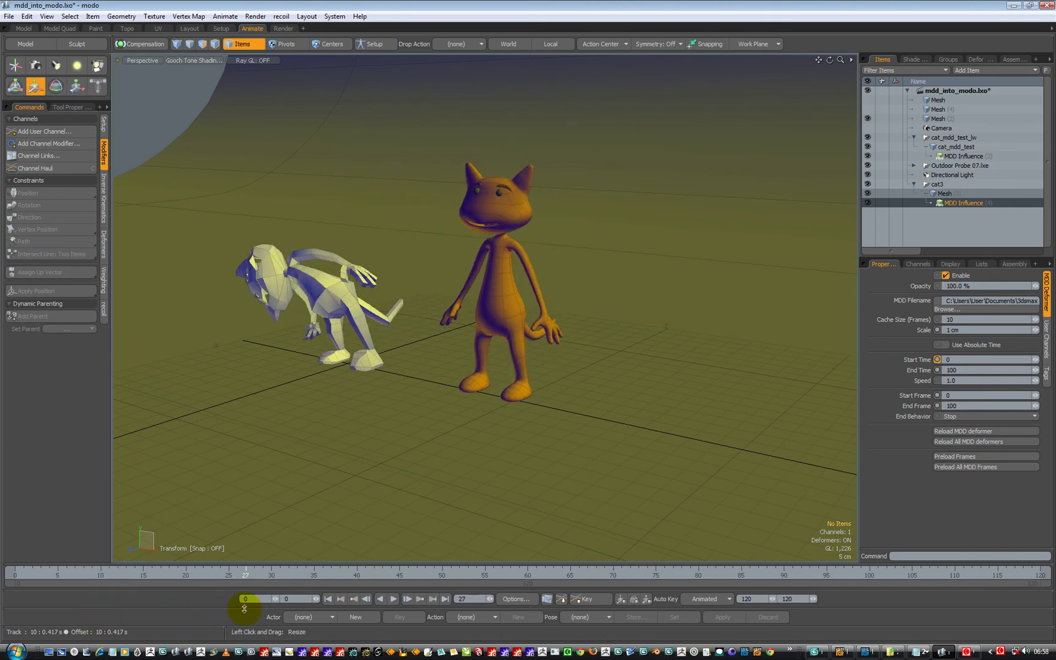
drag(194, 570, 366, 577)
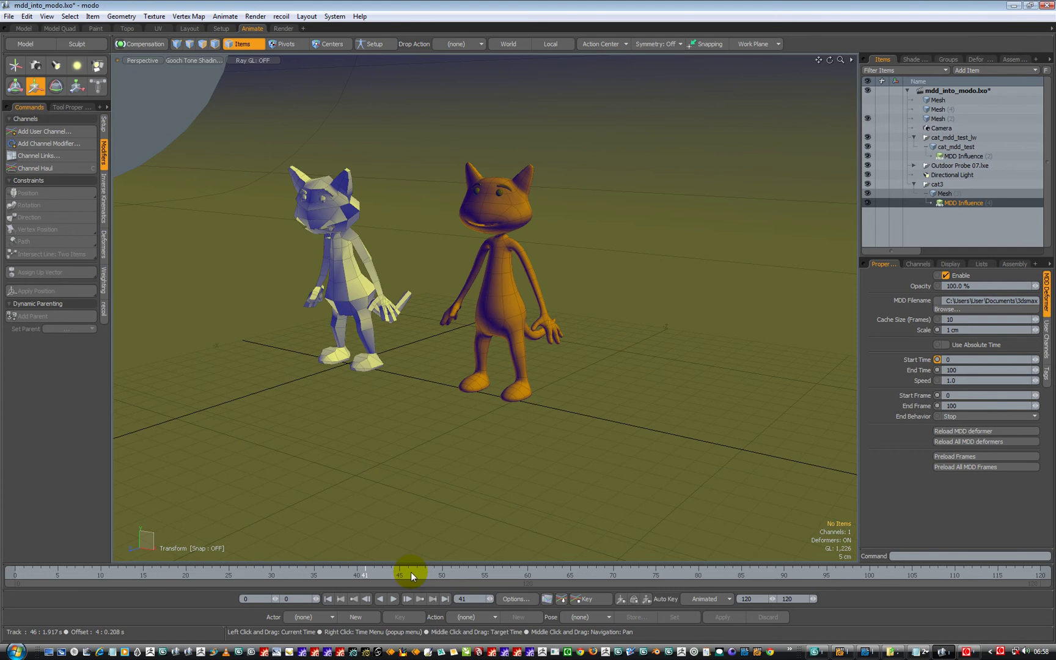
Step: Toggle subdivision on Mesh (3), then scrub the bend from frame 47 to 98
click(945, 193)
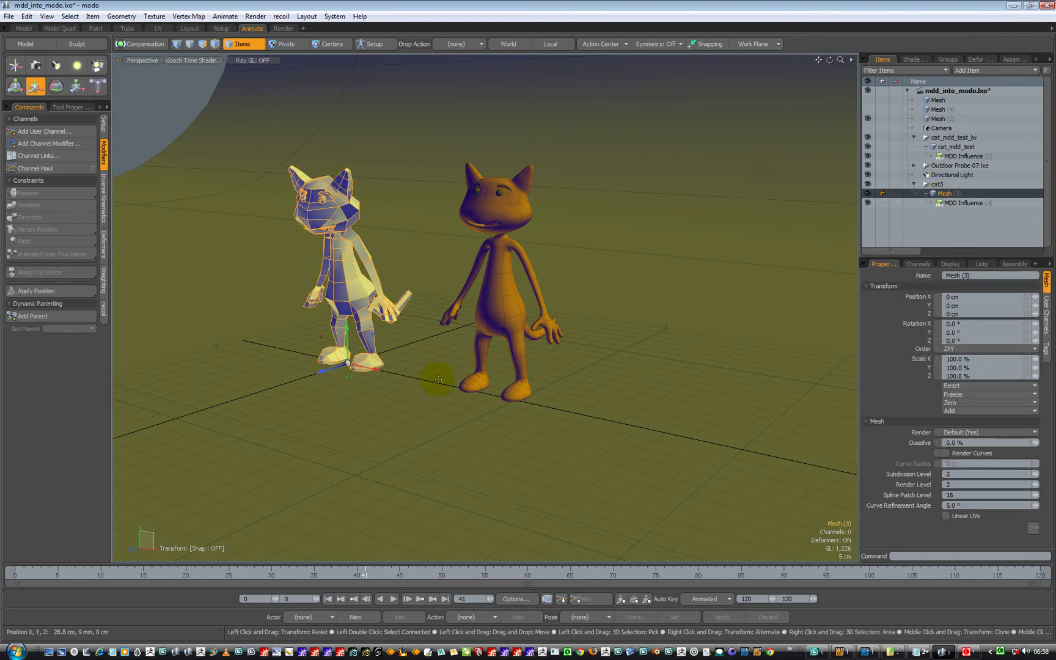
key(Tab)
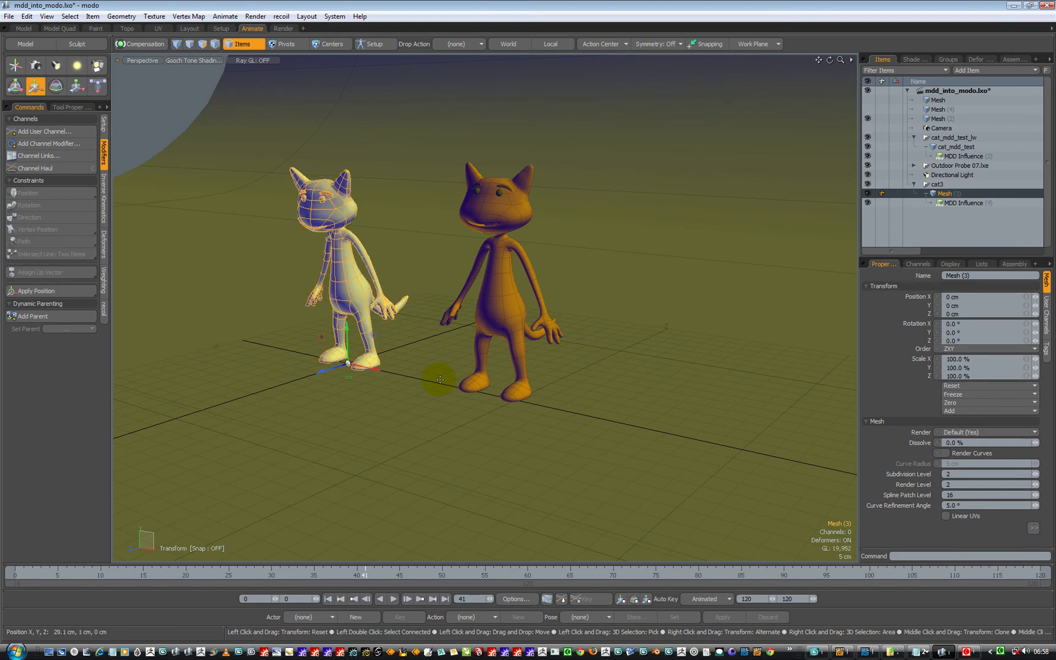
drag(306, 578, 440, 552)
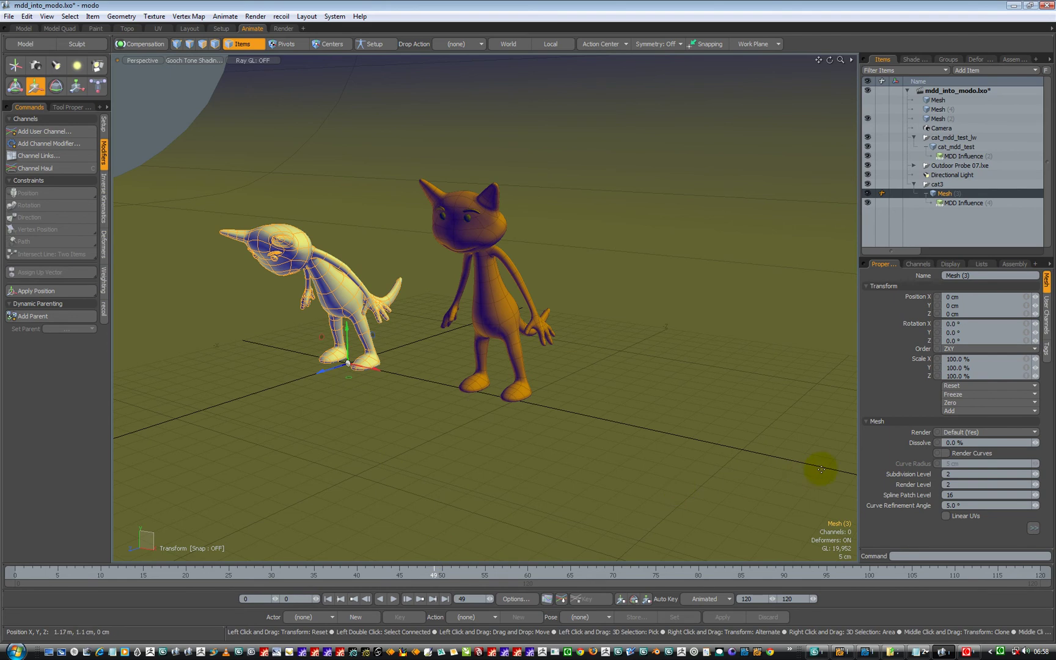
click(965, 203)
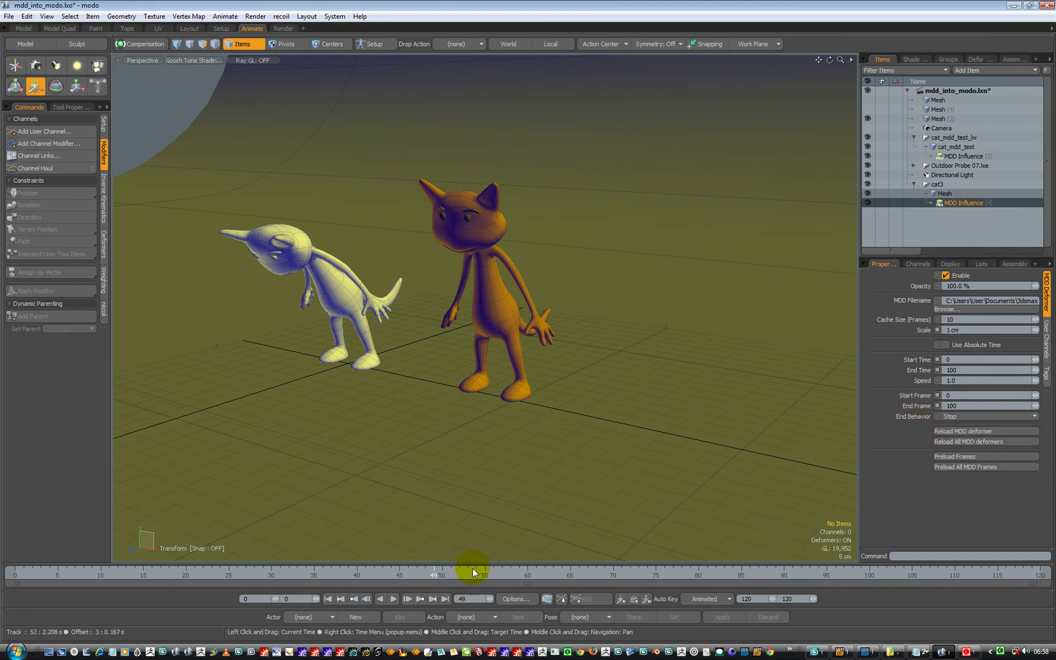
mouse_move(473, 572)
mouse_down()
mouse_move(775, 553)
mouse_move(903, 559)
mouse_move(843, 568)
mouse_move(922, 559)
mouse_move(862, 571)
mouse_move(867, 559)
mouse_move(862, 574)
mouse_move(898, 568)
mouse_move(852, 574)
mouse_up()
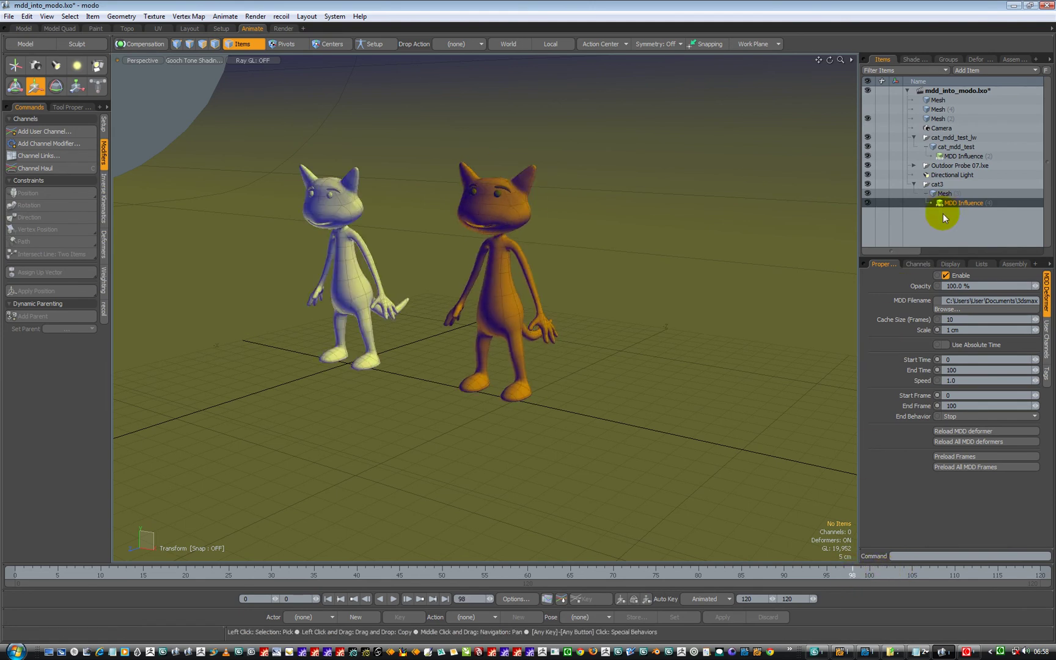
Step: Set the MDD End Behavior from Stop to Repeat and scrub past frame 100
click(962, 417)
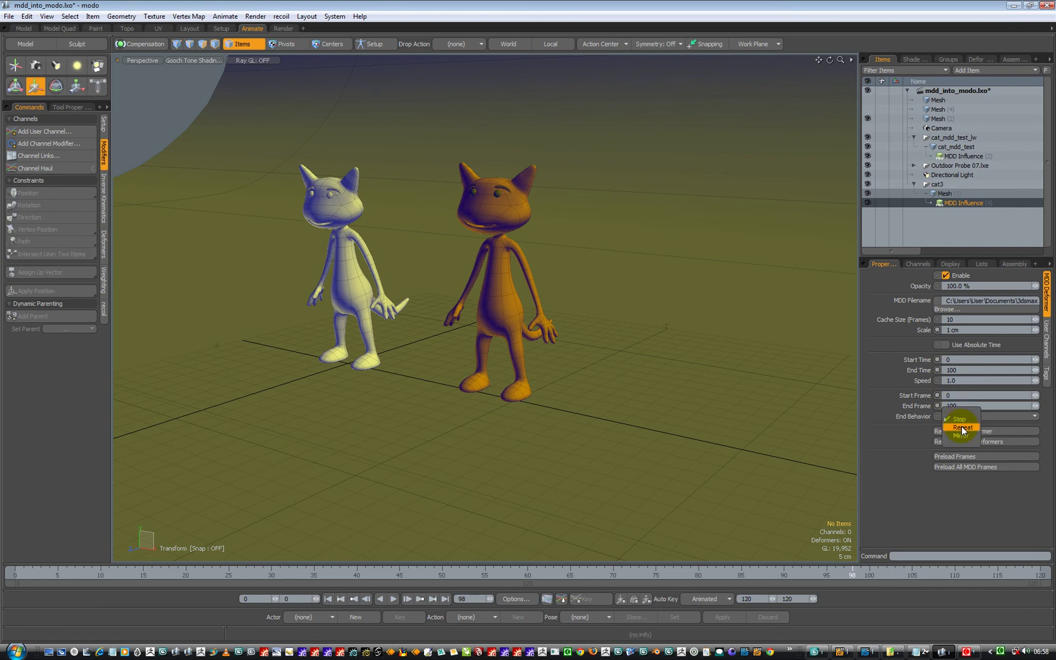
click(967, 428)
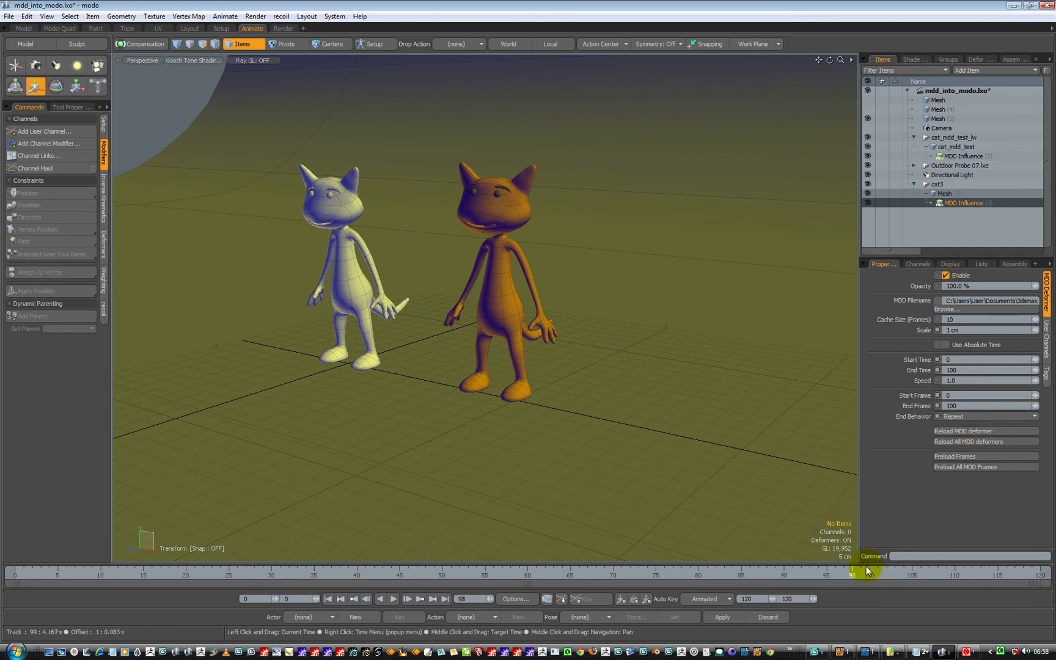
mouse_move(853, 572)
mouse_down()
mouse_move(915, 564)
mouse_move(880, 623)
mouse_move(853, 573)
mouse_move(905, 575)
mouse_move(417, 575)
mouse_up()
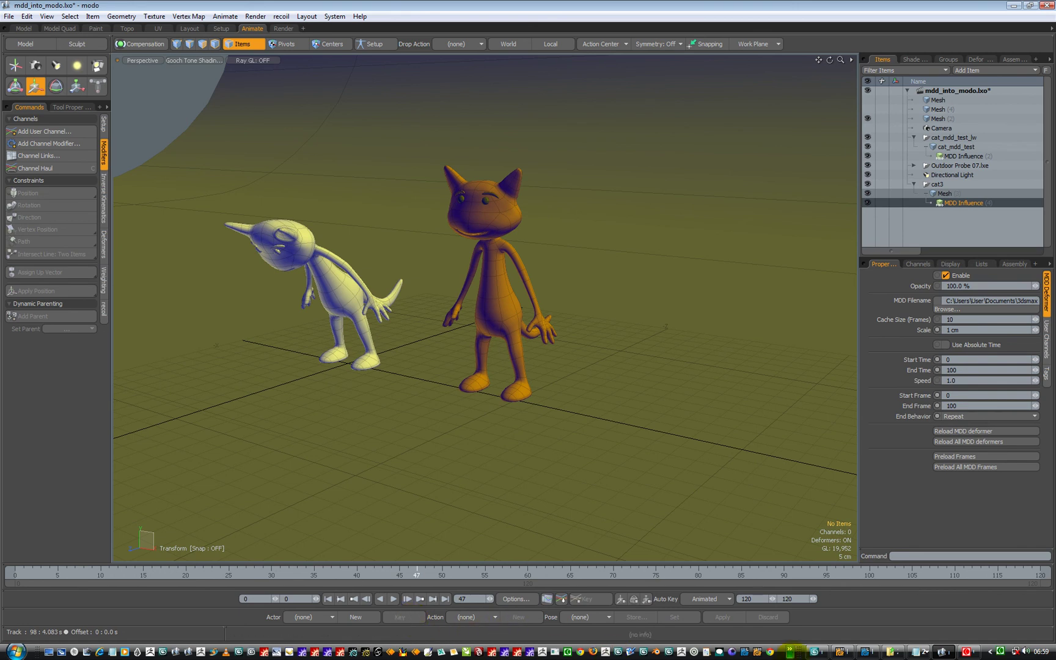
Step: Check the Camtasia Recorder statistics, move the recorder aside, and return to 3ds Max
click(968, 652)
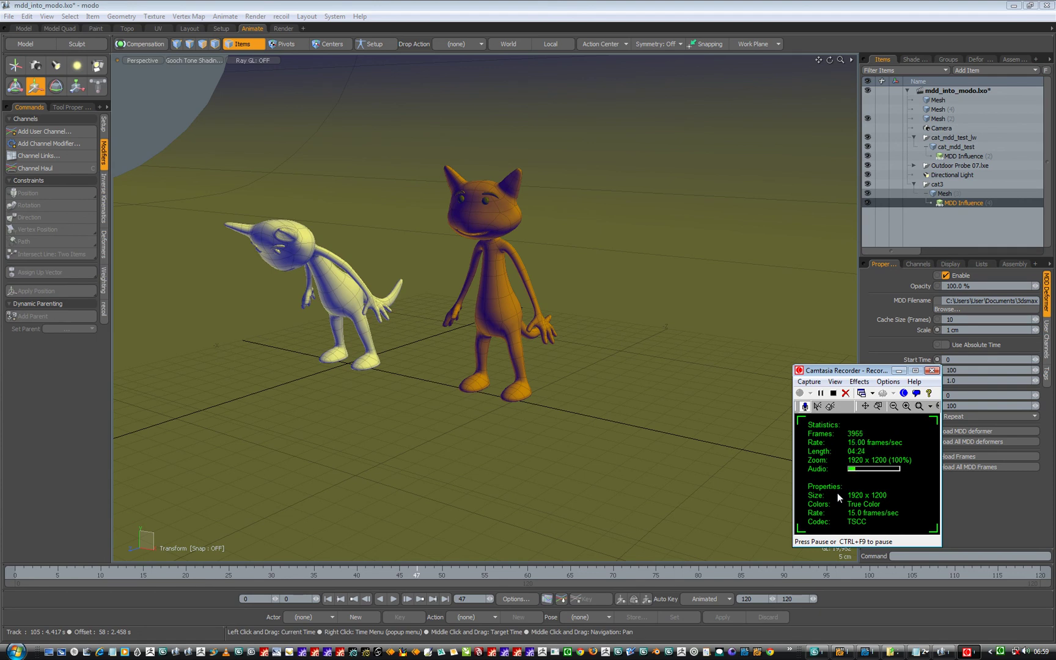
drag(854, 374, 770, 387)
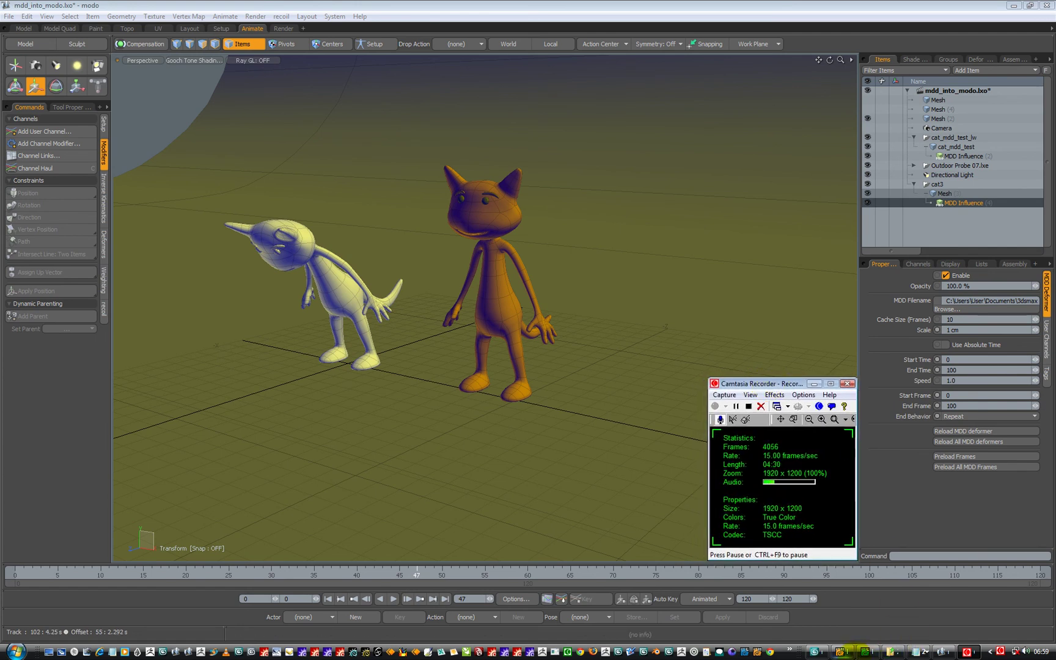
click(823, 653)
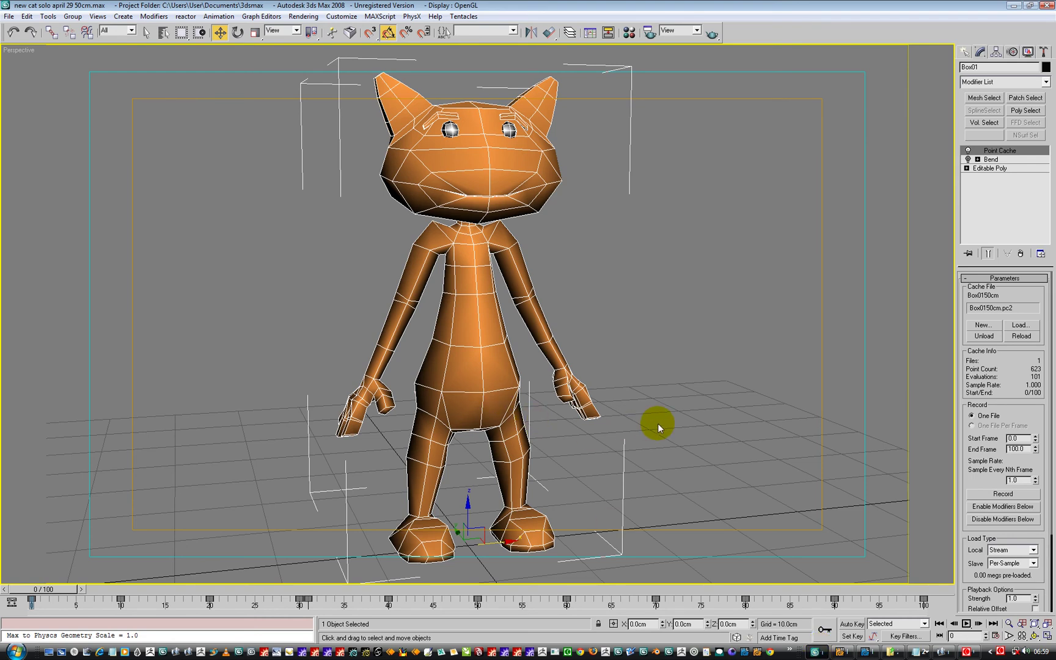
click(9, 17)
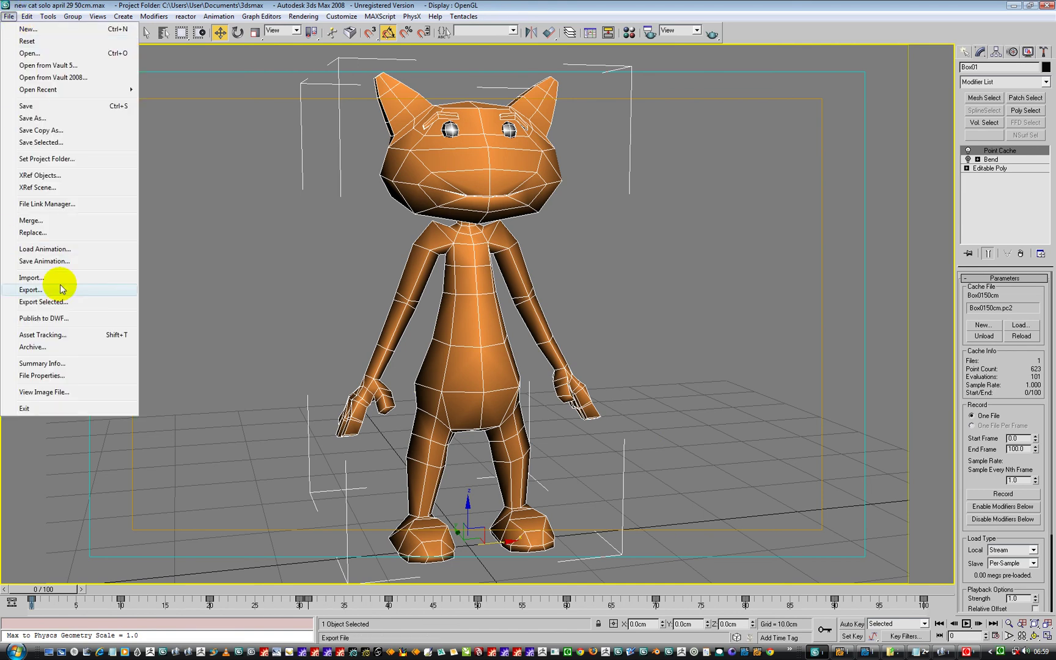
click(40, 300)
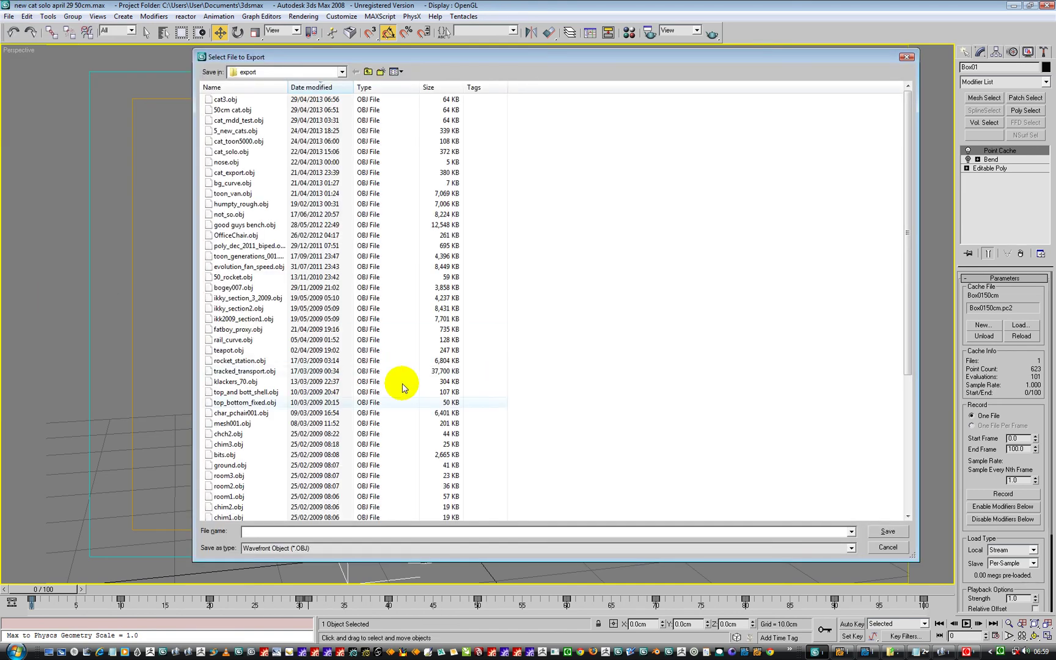
text(ghdye)
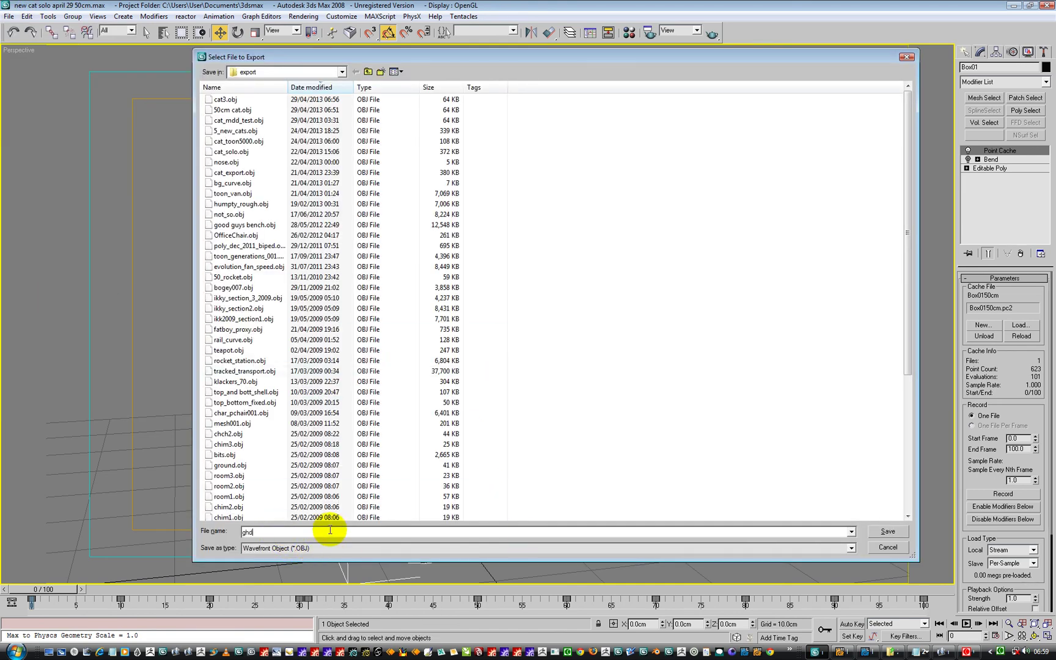
click(885, 531)
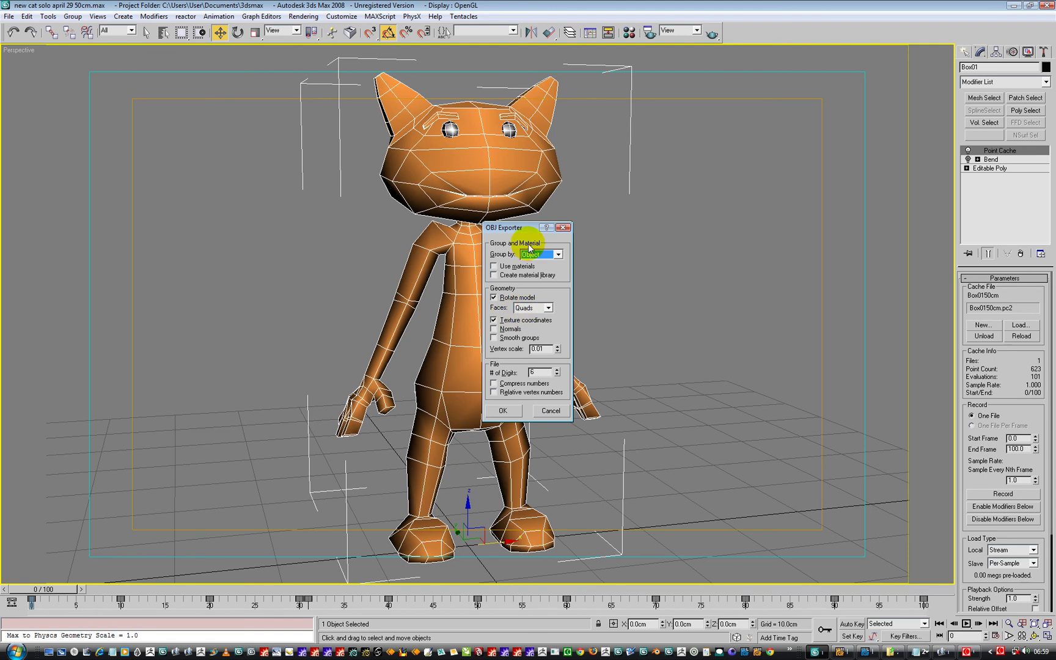
click(550, 412)
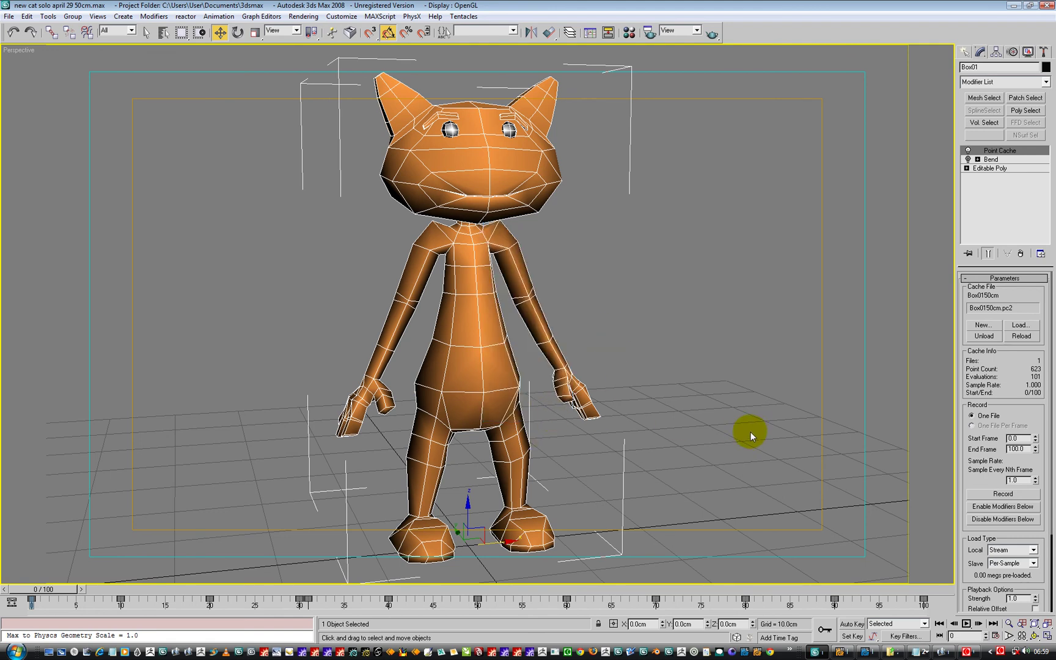